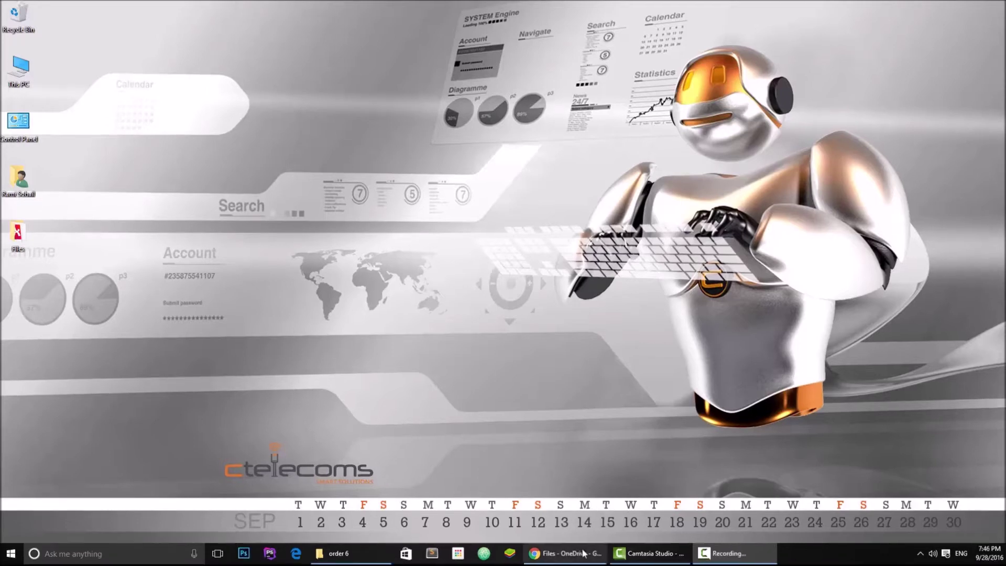
Bring the Chrome window with the OneDrive Files page to the front
click(565, 556)
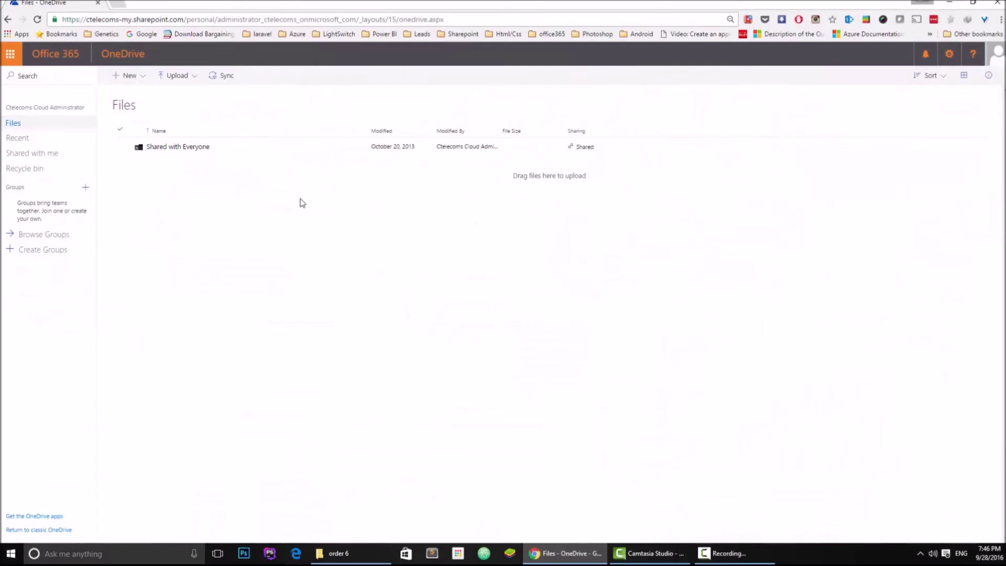
click(10, 54)
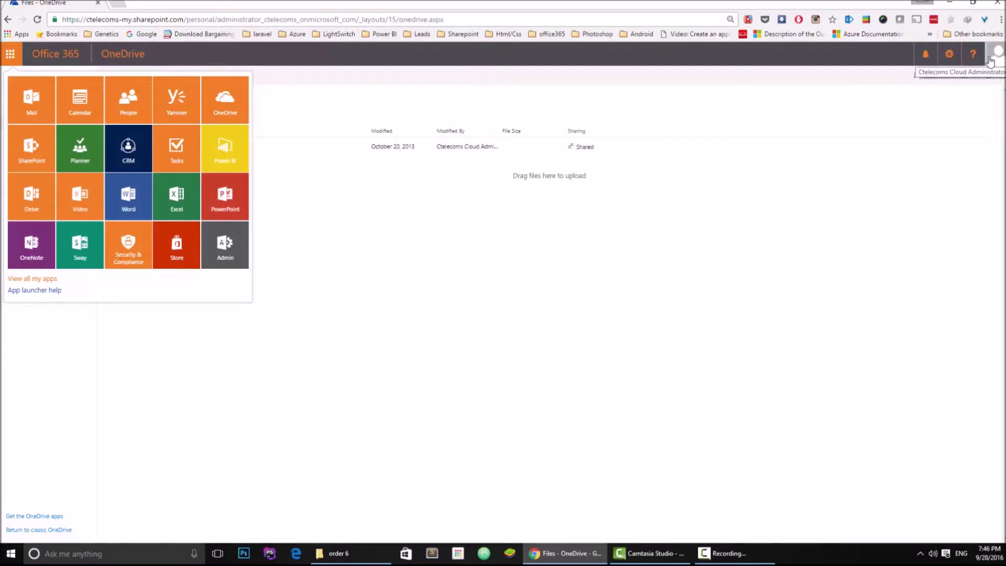
click(637, 178)
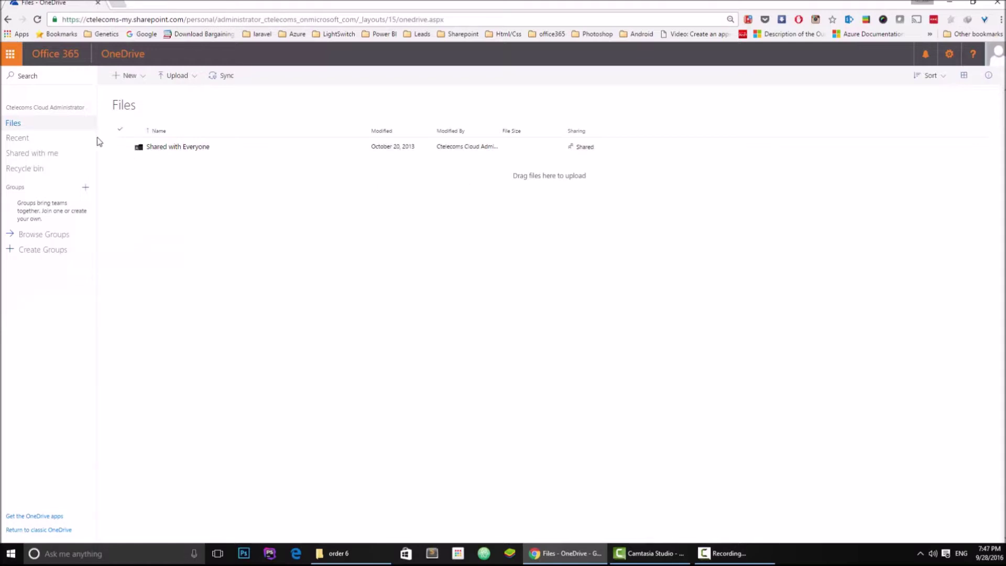
click(138, 77)
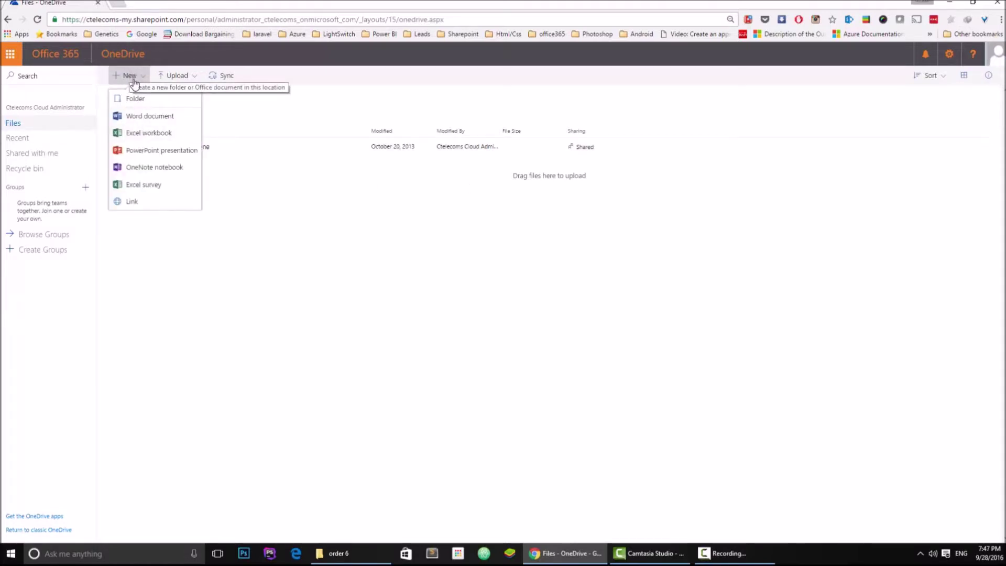
click(151, 137)
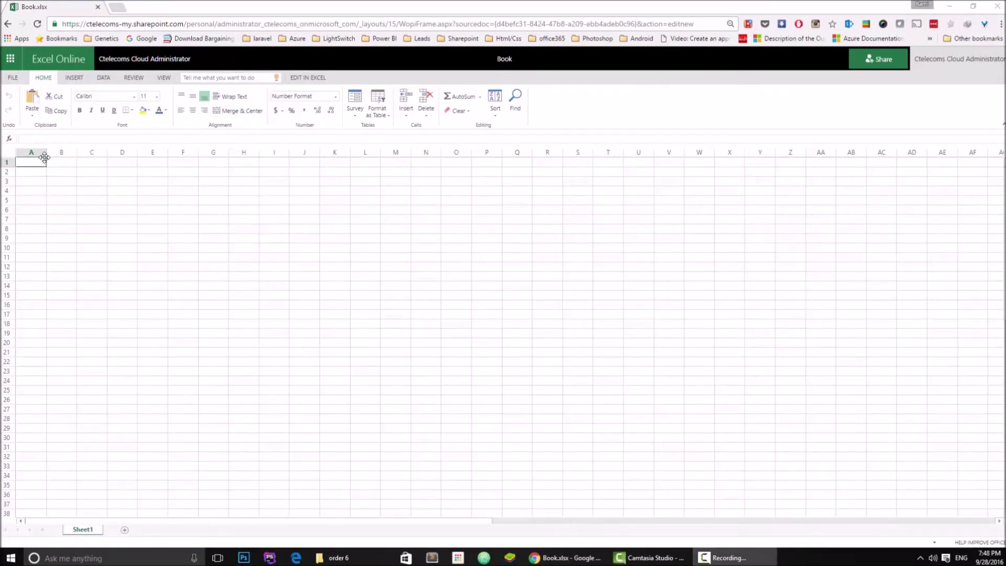
Enter the heading Products in cell A1 of the Book workbook
double_click(38, 163)
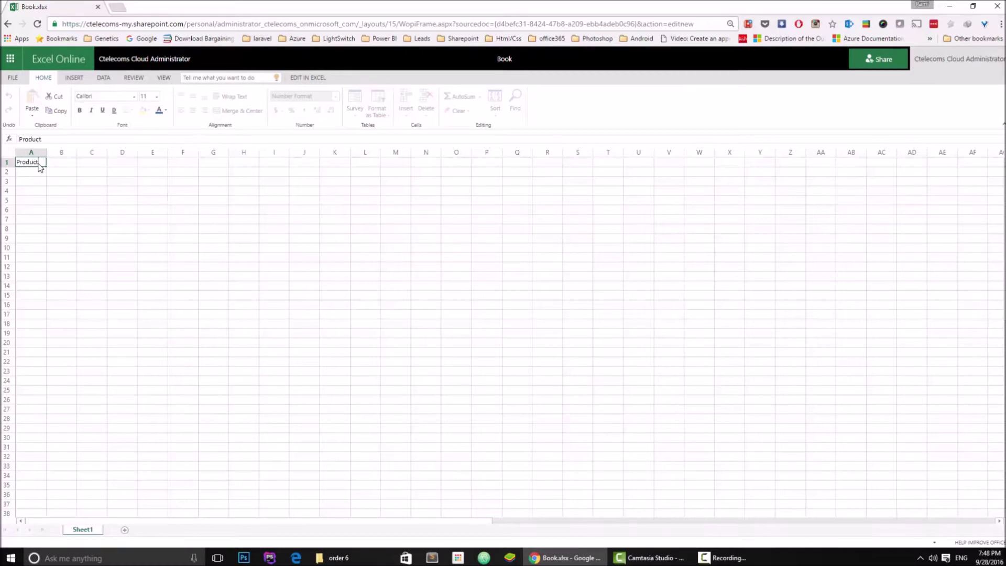
key(Tab)
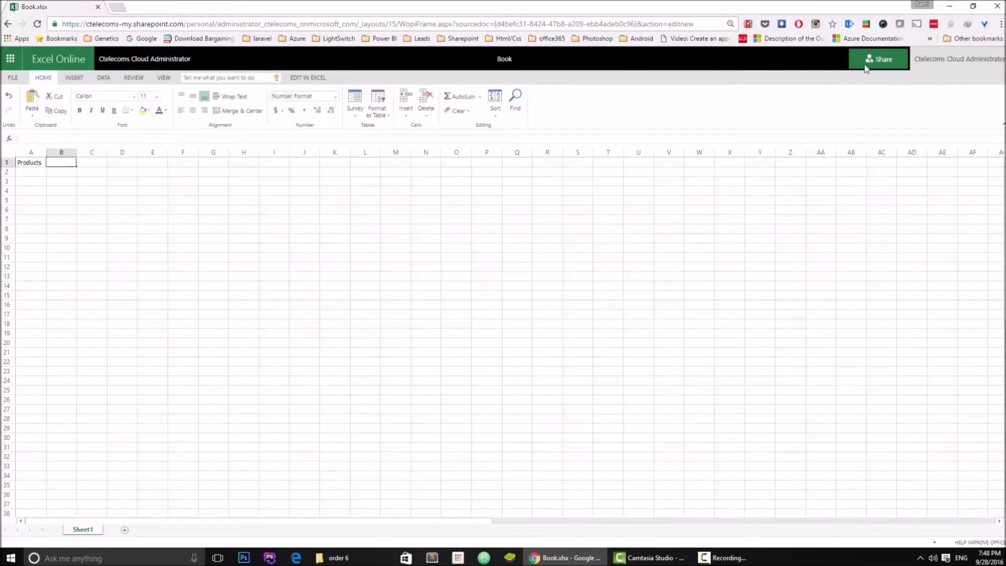
click(869, 60)
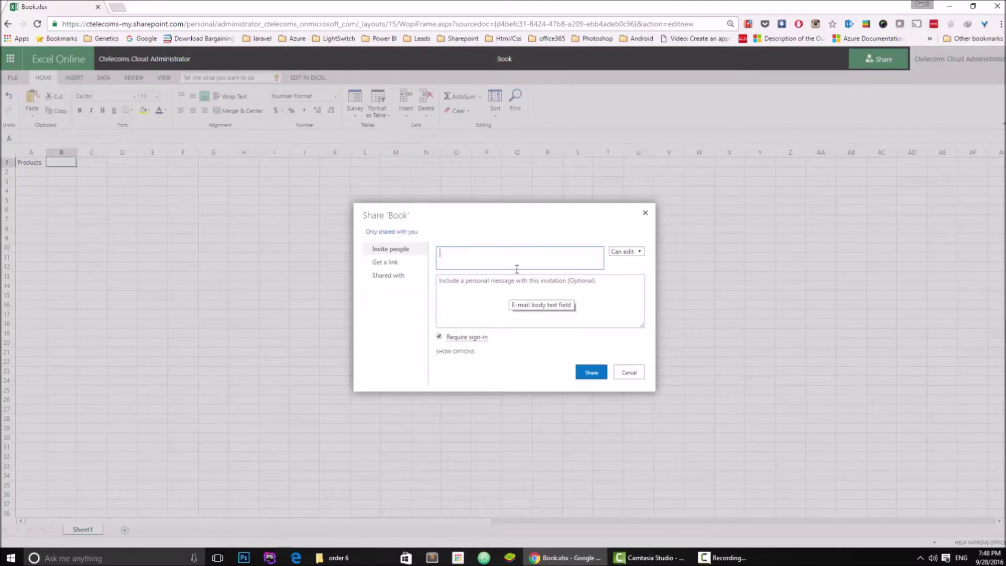
Invite the second user account to the Book workbook with Can edit permission
click(469, 352)
click(487, 253)
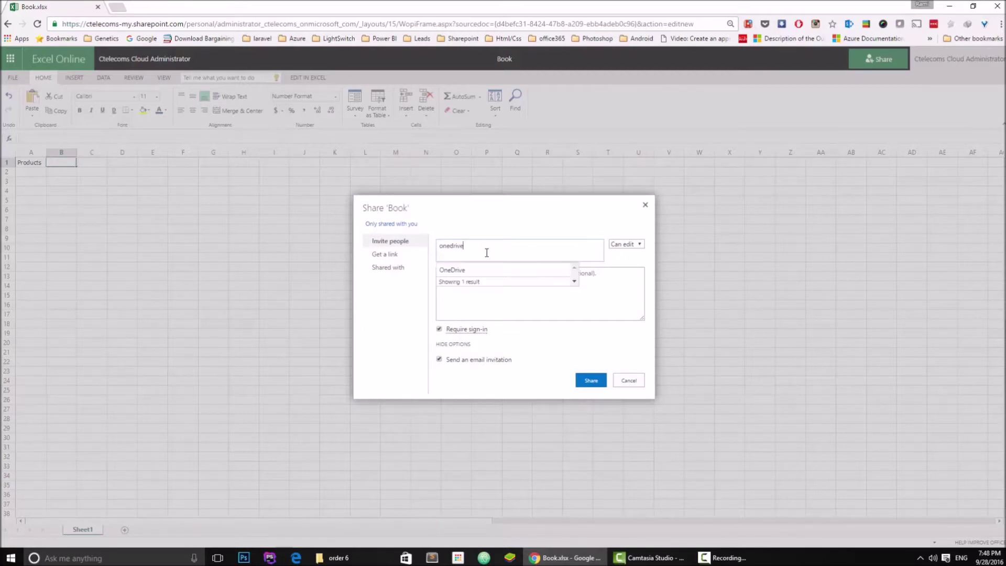
click(485, 270)
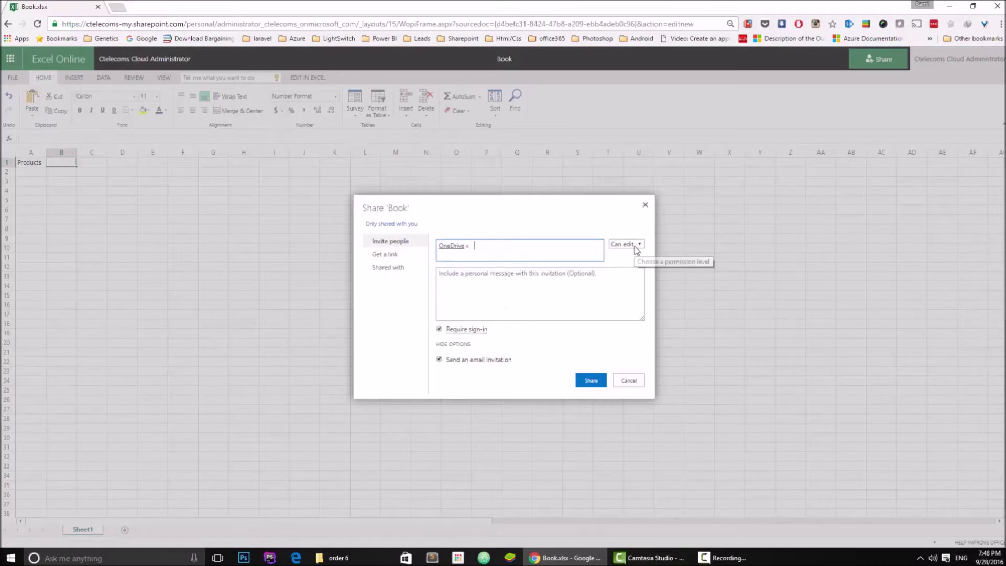
mouse_move(473, 334)
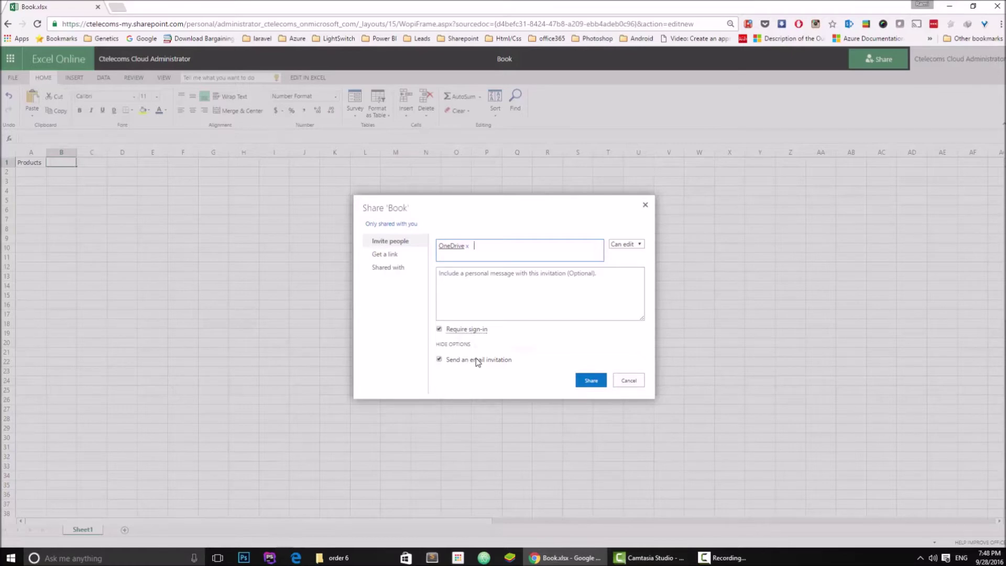
click(583, 383)
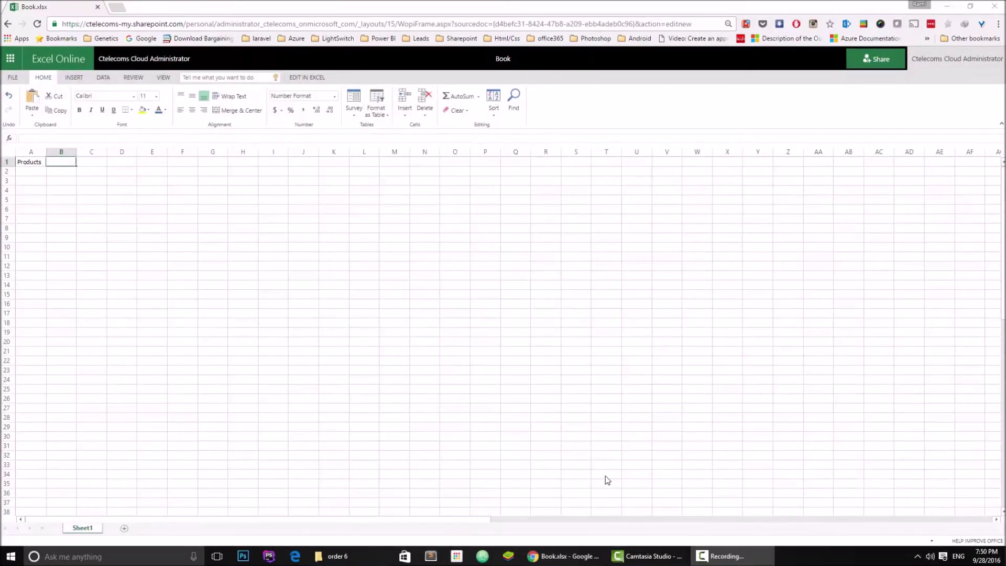
right_click(596, 554)
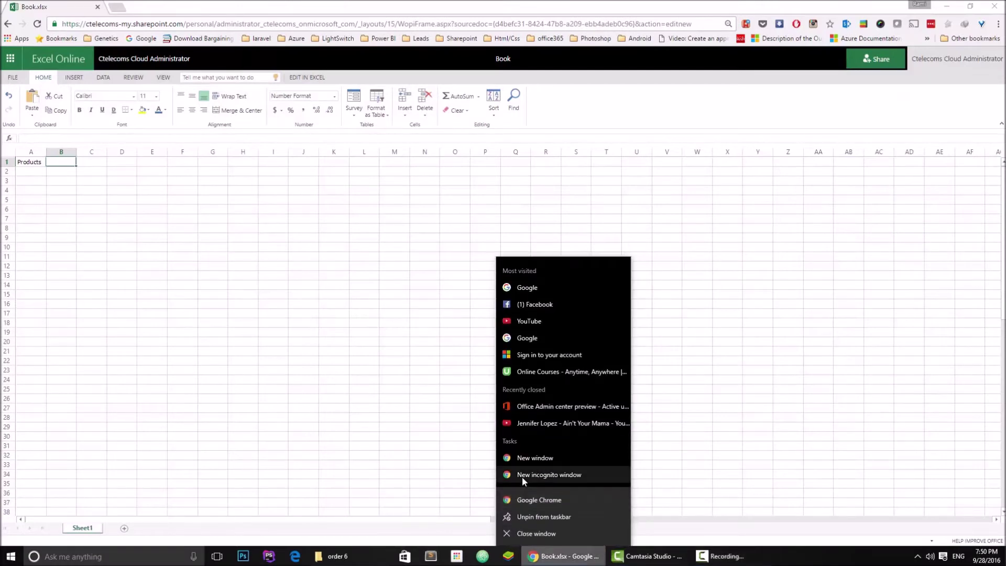
Open a private Chrome window and load portal.office.com
click(522, 474)
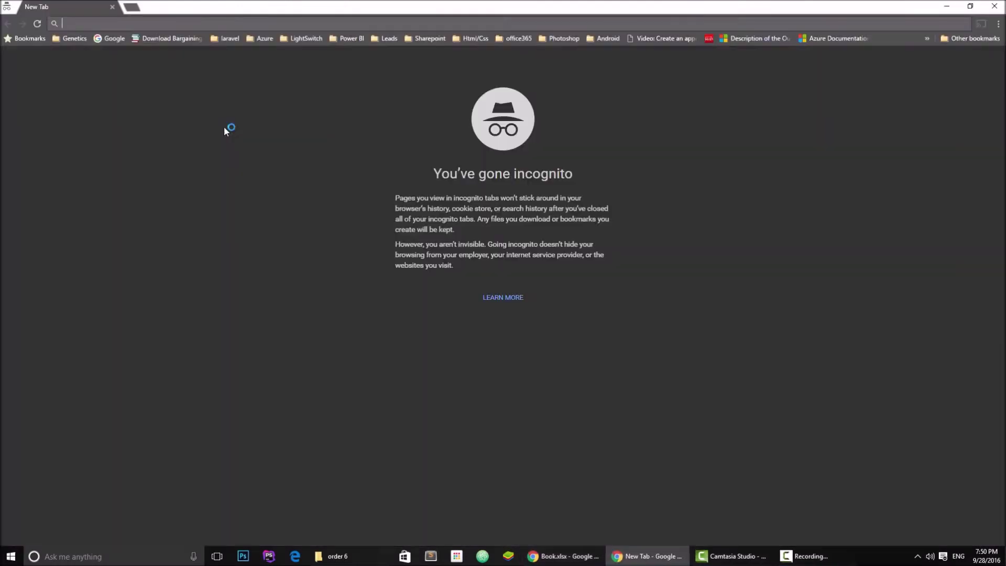
text(portal.office.com)
key(Return)
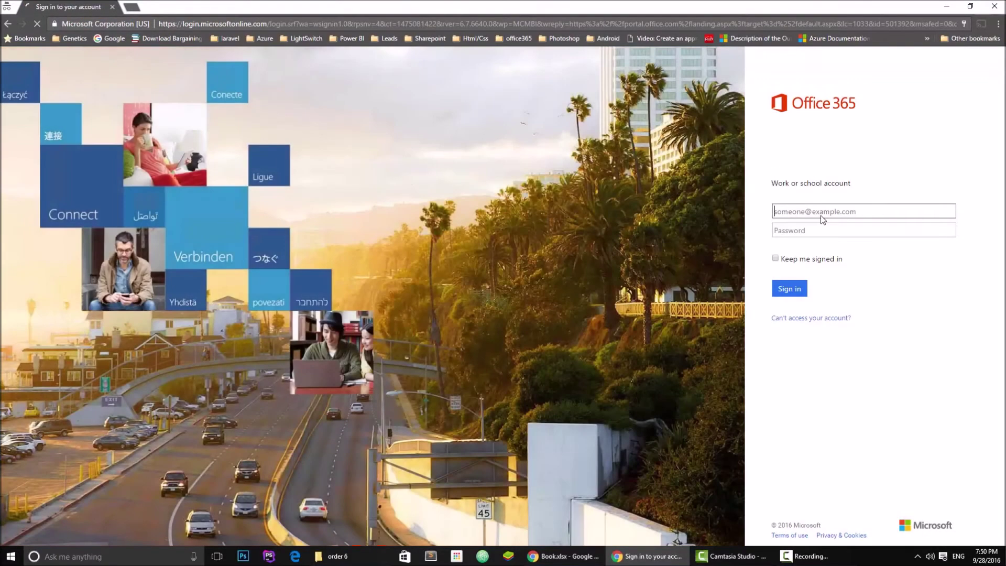
Sign in with the second work account's username and password, keeping it signed in
click(821, 214)
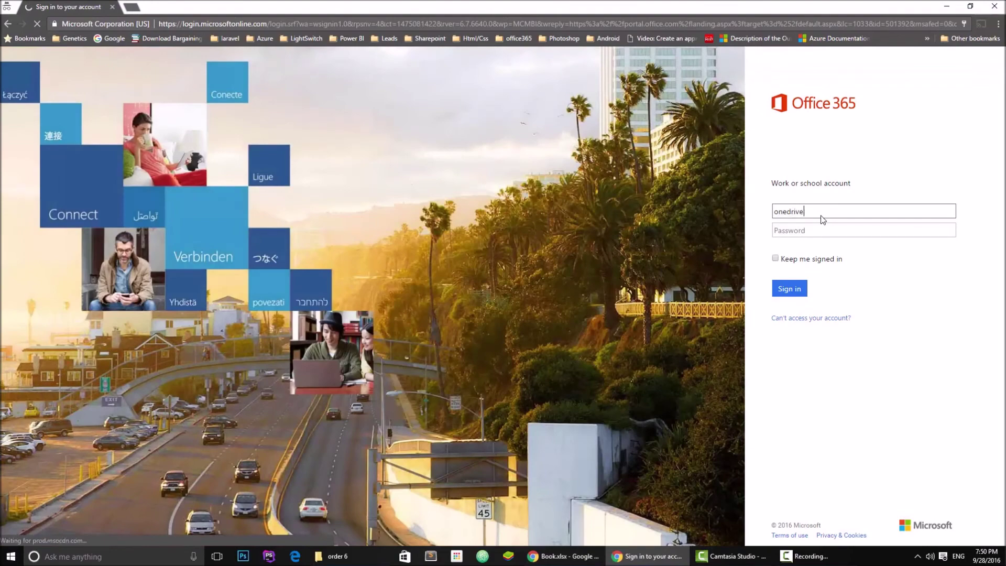
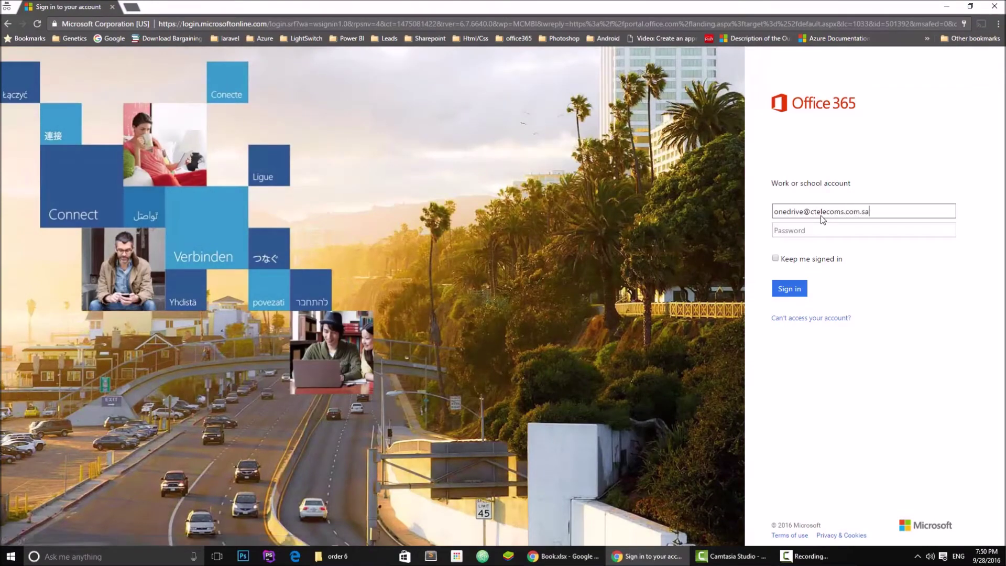
key(Tab)
text(****)
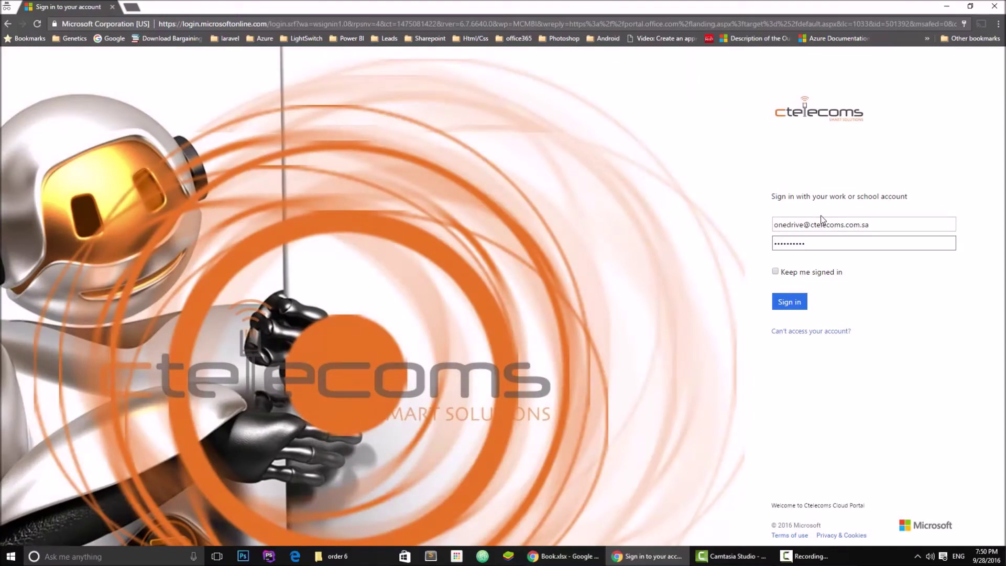
key(Tab)
key(space)
key(Return)
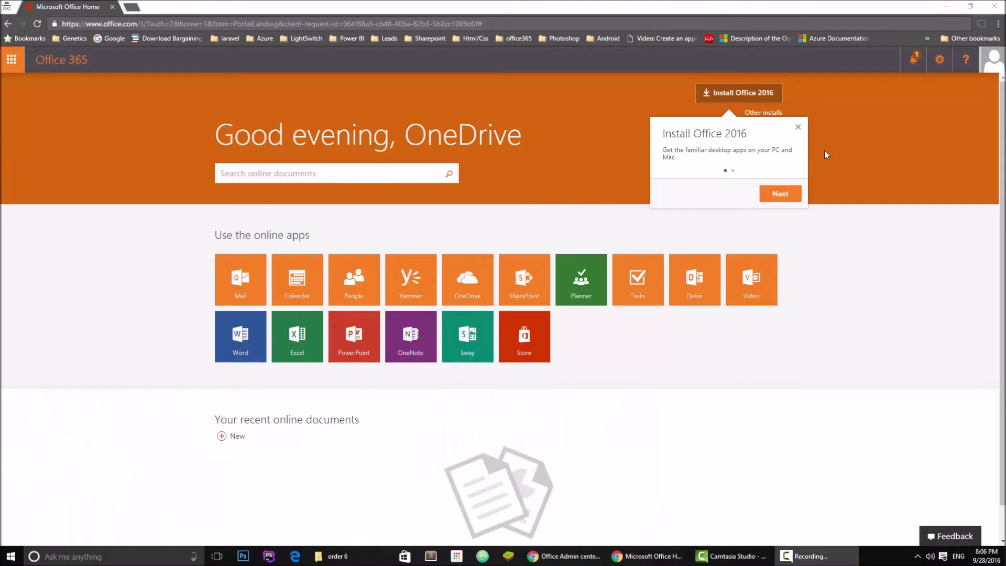
Open the second user's OneDrive and list the files under Shared with me
click(988, 62)
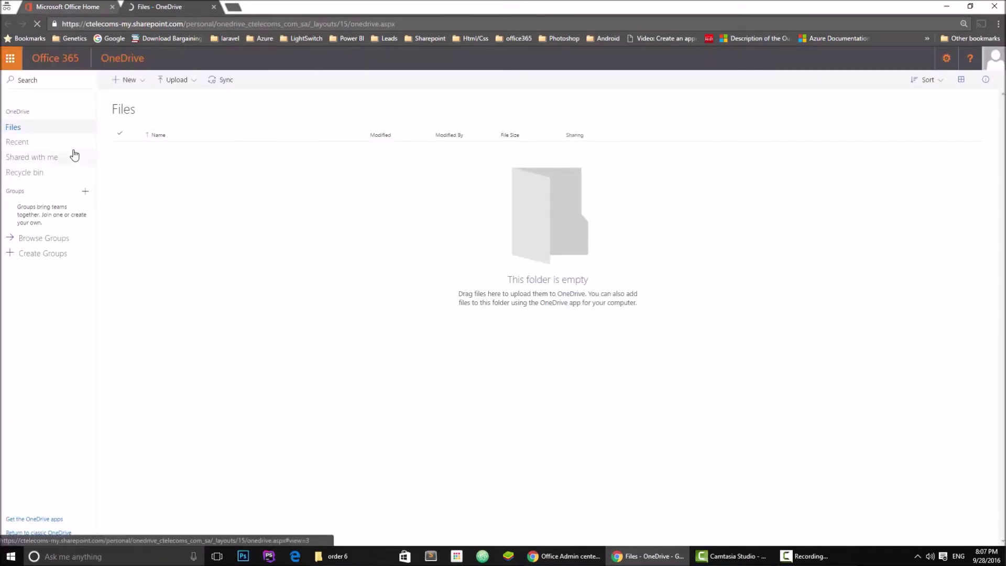
click(20, 159)
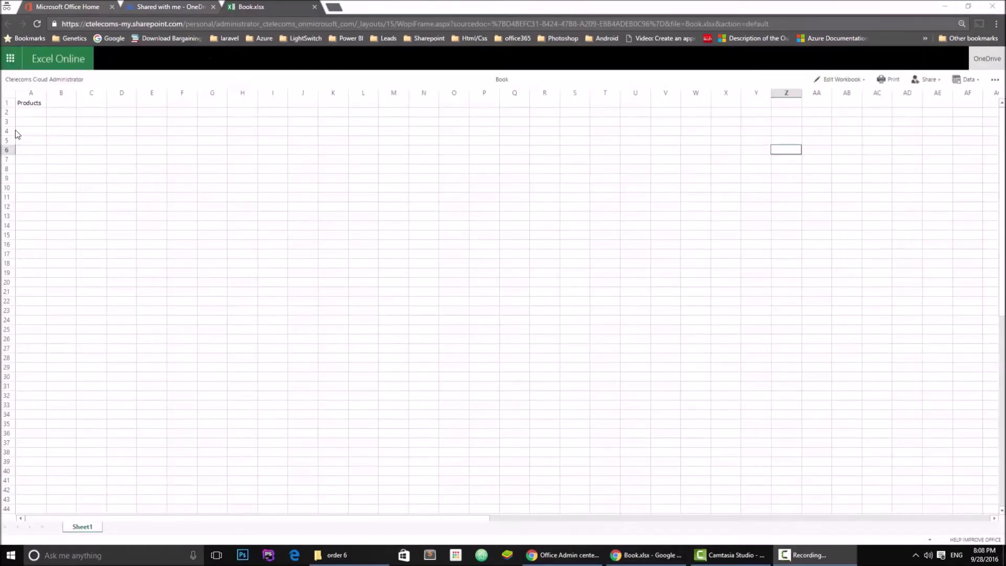
Edit Book.xlsx directly in Excel Online in the browser and select a cell
click(843, 81)
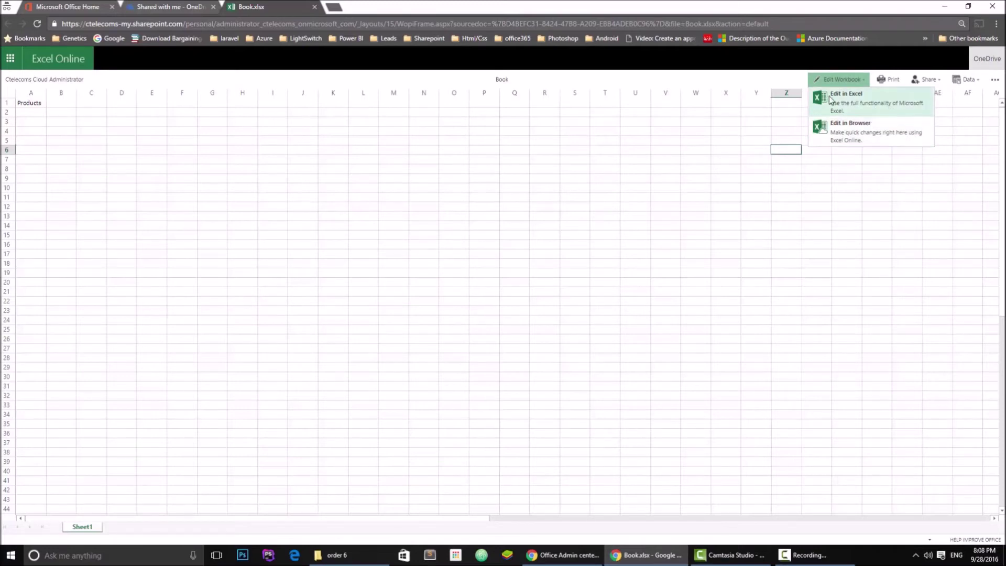
click(873, 134)
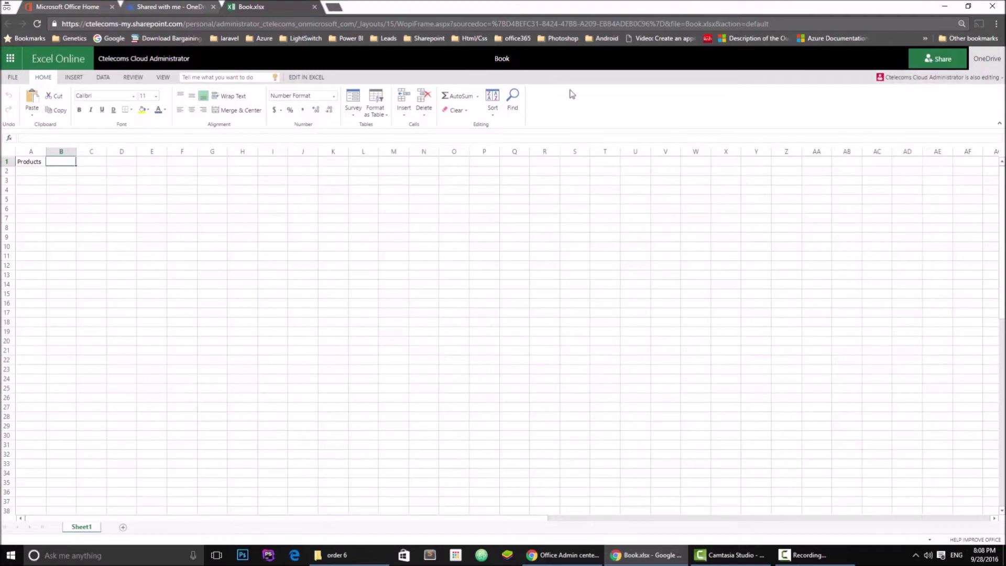
click(220, 218)
Select C2 and check the list of other users editing Book
click(93, 174)
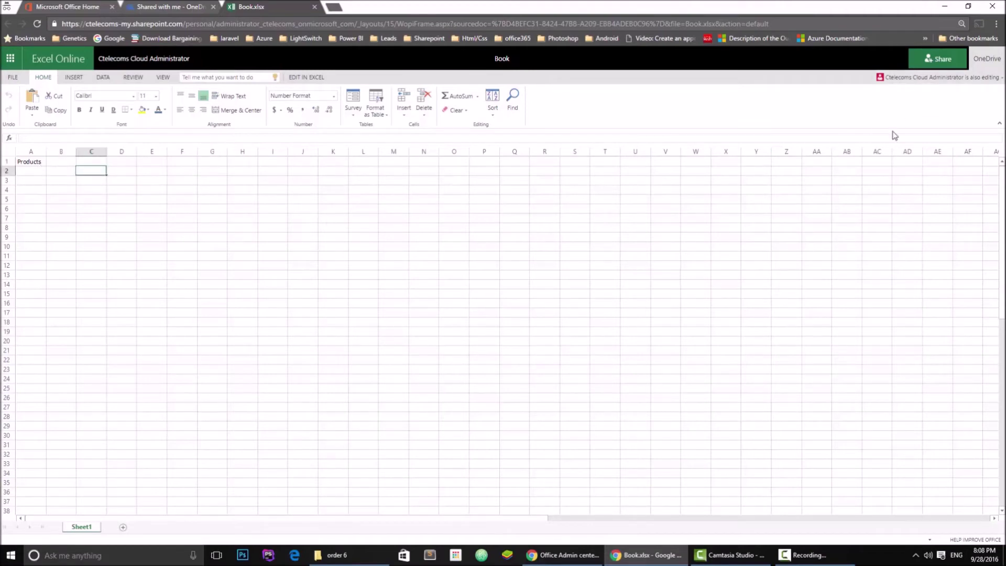
click(912, 77)
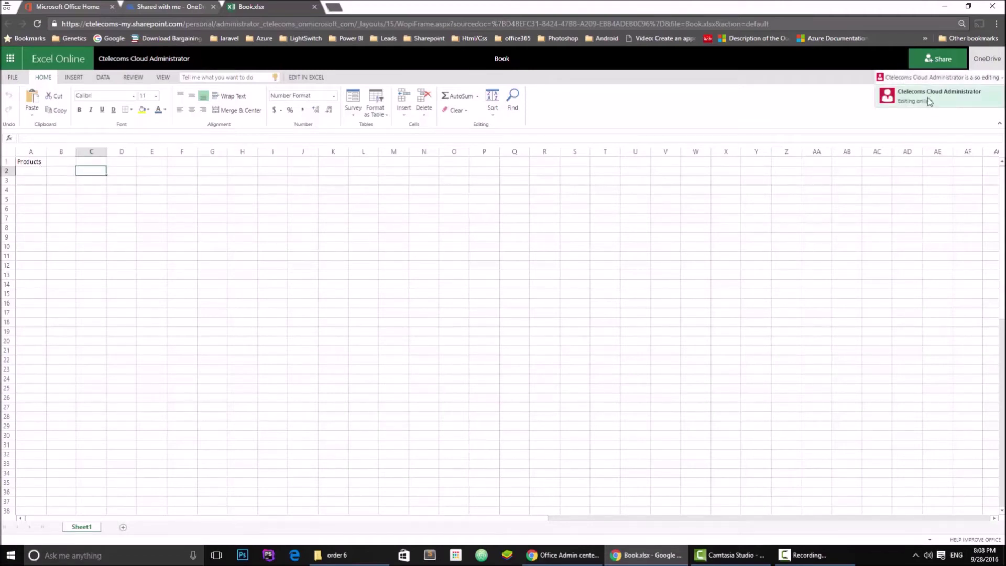
click(908, 86)
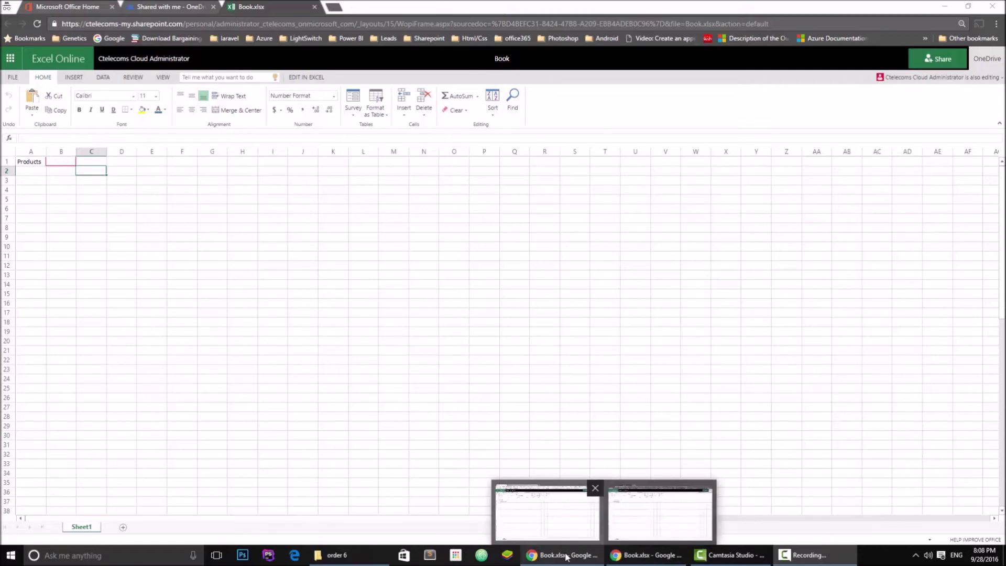
Switch to the other Book.xlsx window and restore it to half-screen size
click(566, 556)
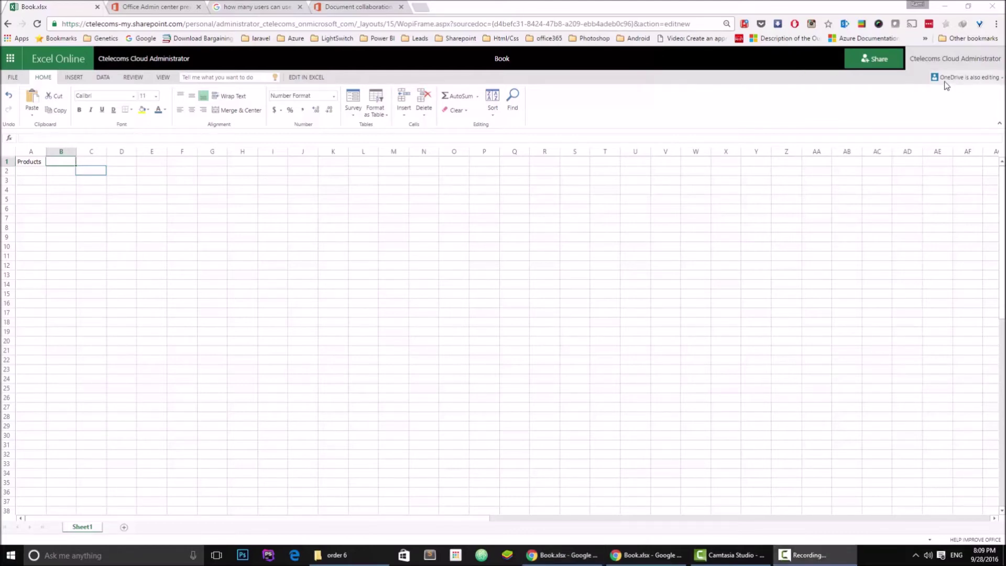
click(609, 559)
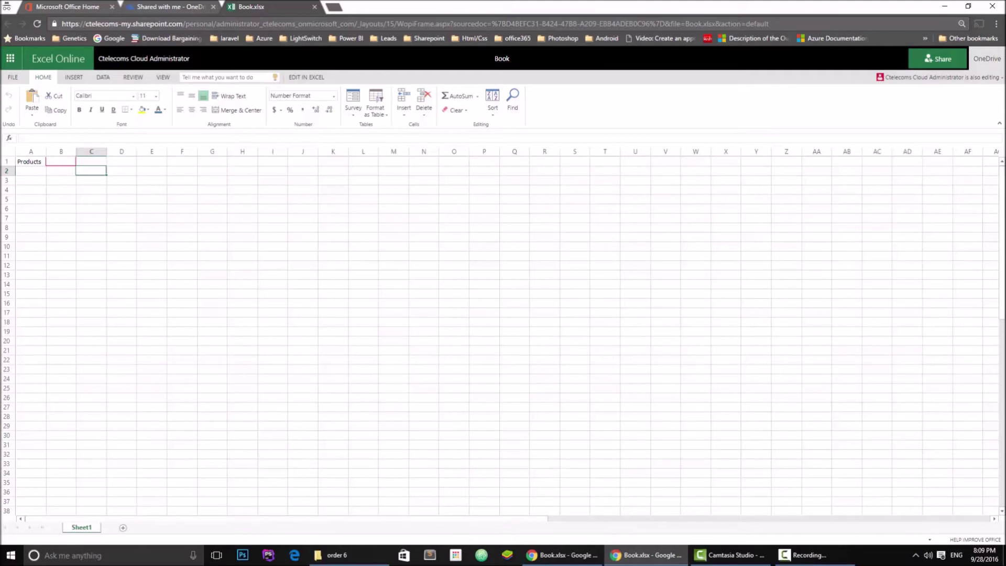
double_click(417, 4)
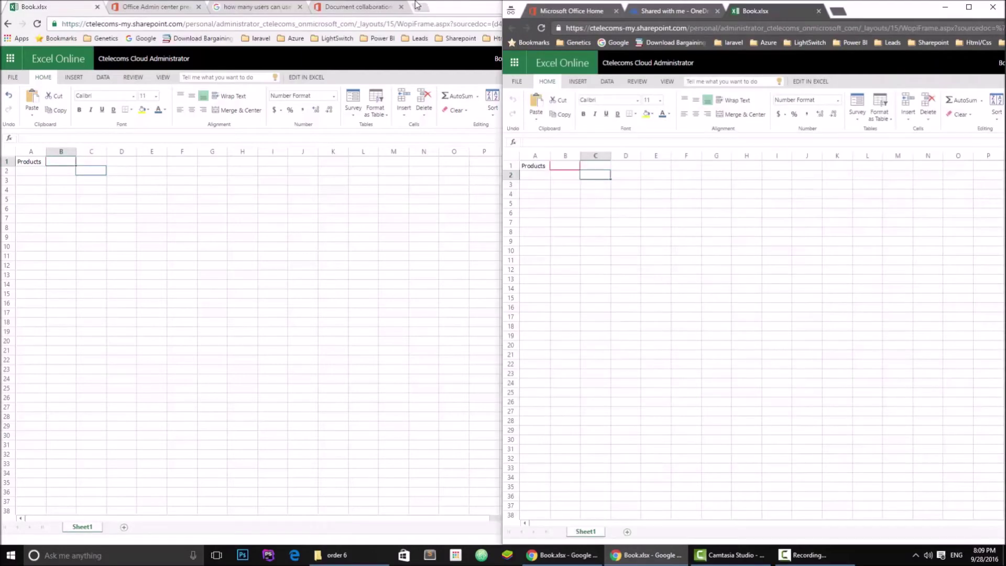
Snap both windows side by side, then select E3, J12, J9, J7, C6, D6, C4 on the right
key(super+Right)
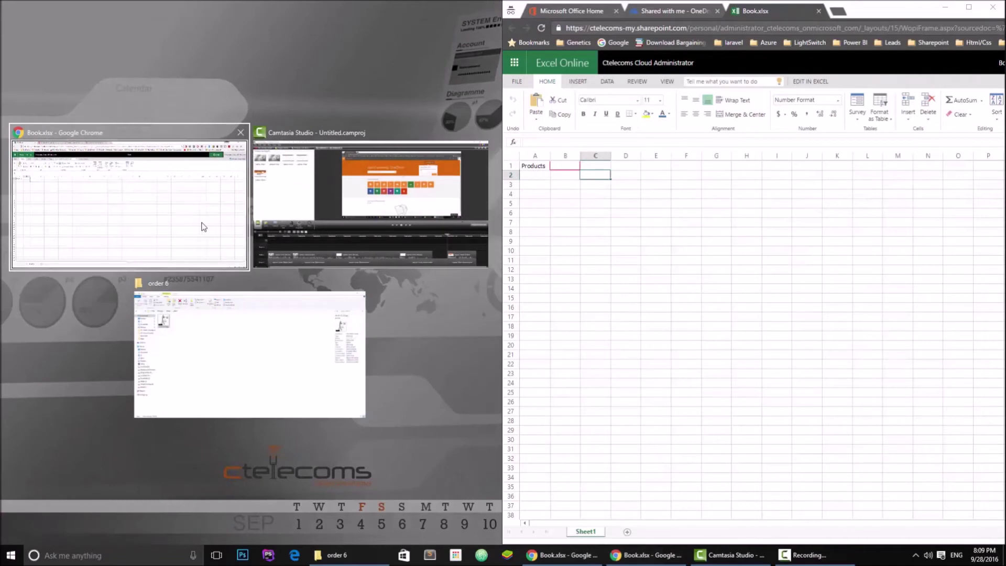
click(190, 224)
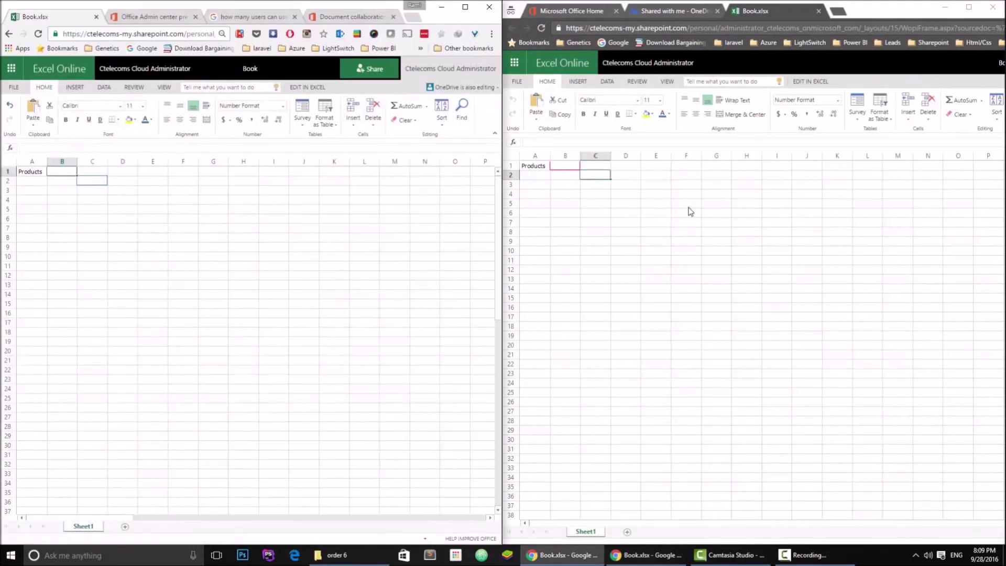
click(663, 209)
click(651, 192)
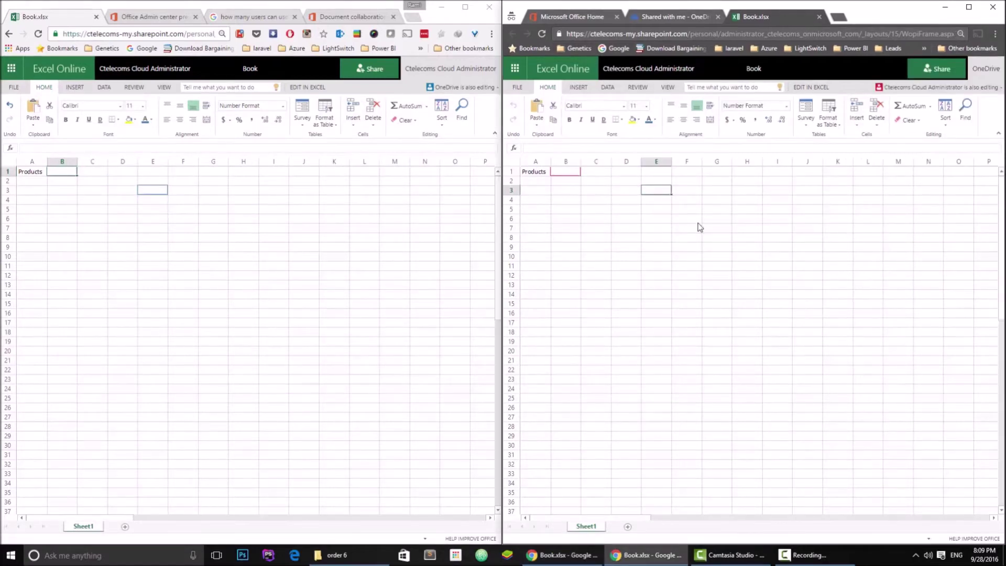
click(819, 275)
click(816, 246)
click(813, 227)
click(583, 215)
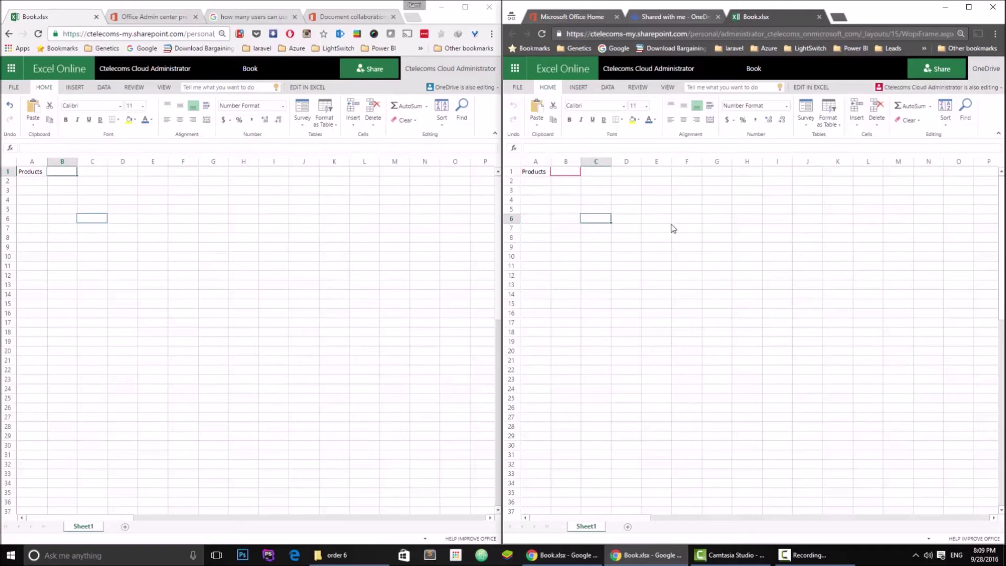
click(638, 224)
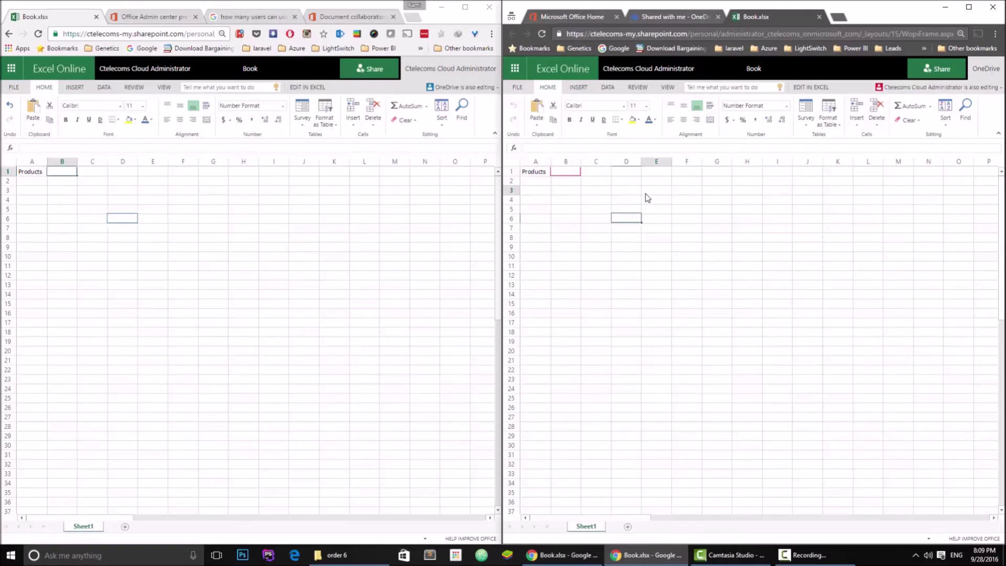
click(603, 199)
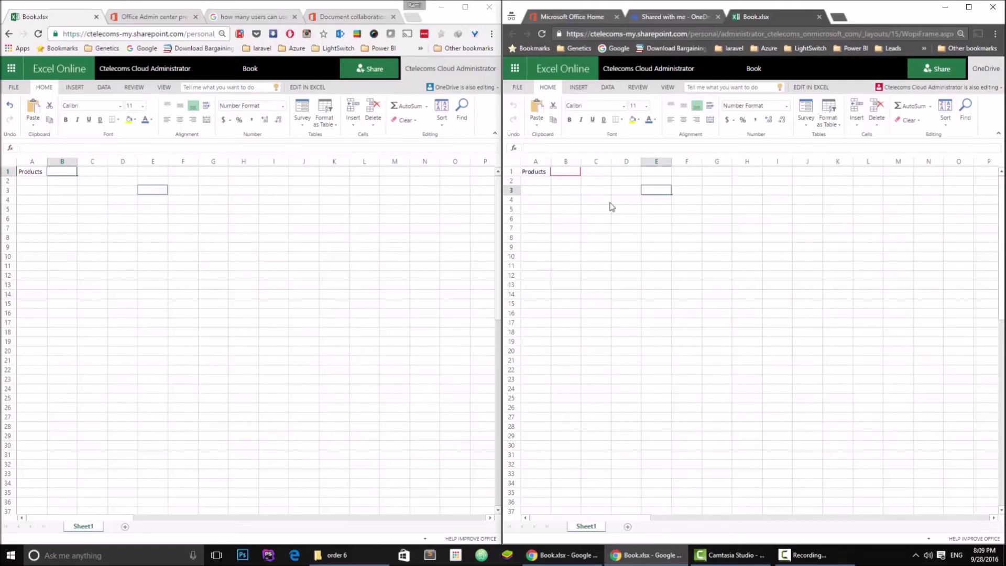
Select H1, I7, G21, E12, J1, D11, D3, G9 and D10 in the left sheet
click(87, 173)
click(241, 172)
click(269, 228)
click(214, 360)
click(153, 275)
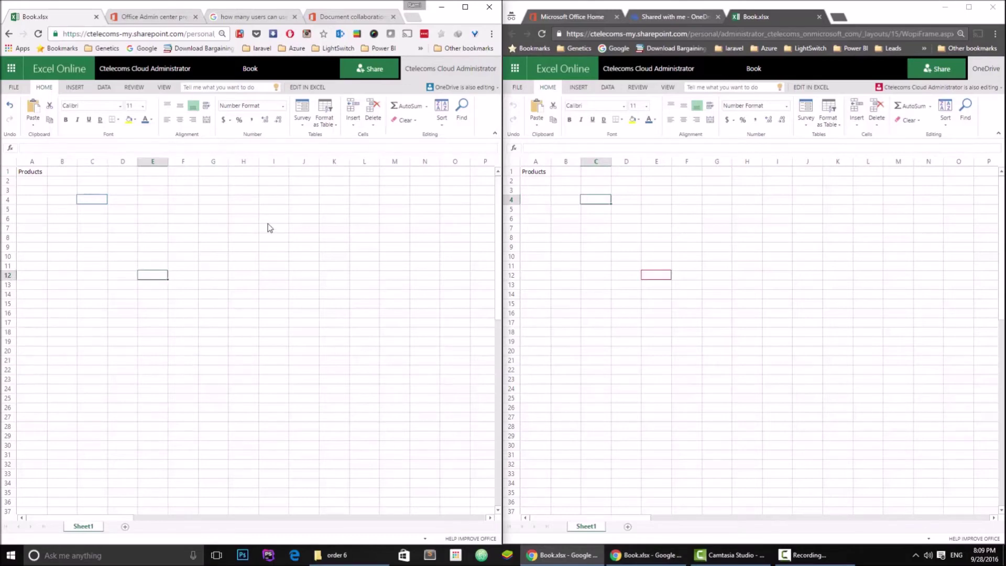
click(307, 169)
click(123, 266)
click(122, 189)
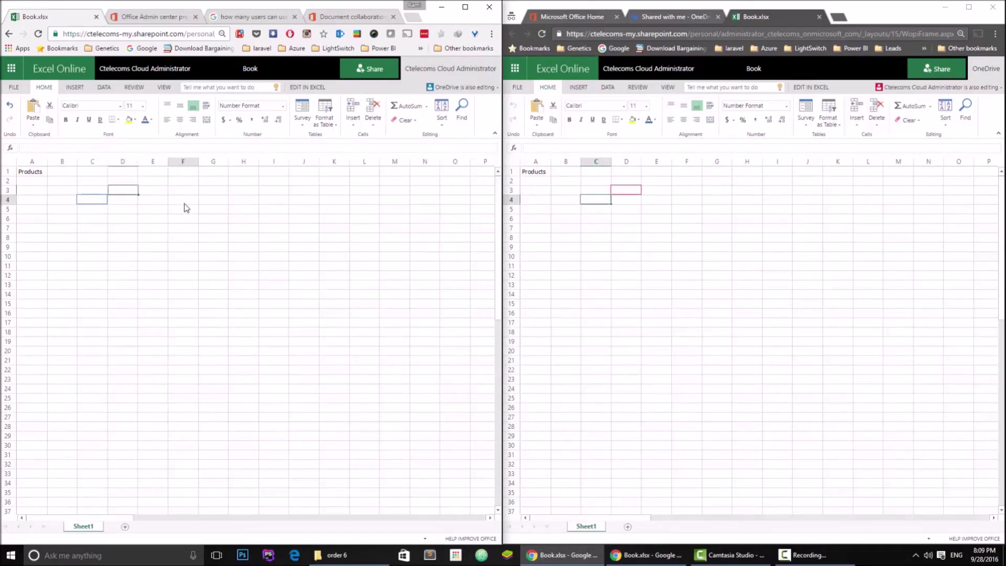
click(214, 247)
click(129, 257)
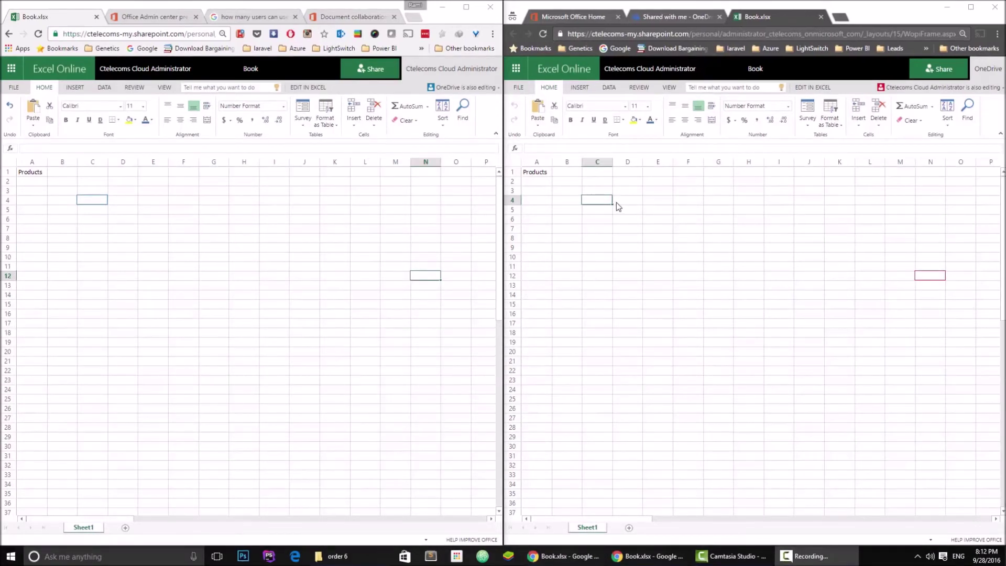
Enter Test in C3 from the right window and Test 2 in D3 from the left
click(606, 189)
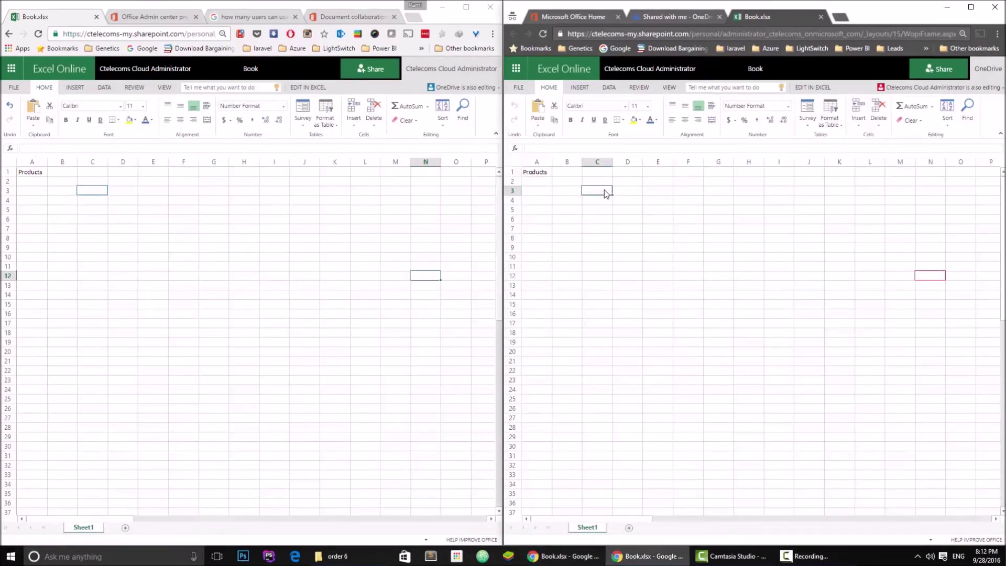
text(Test)
key(Tab)
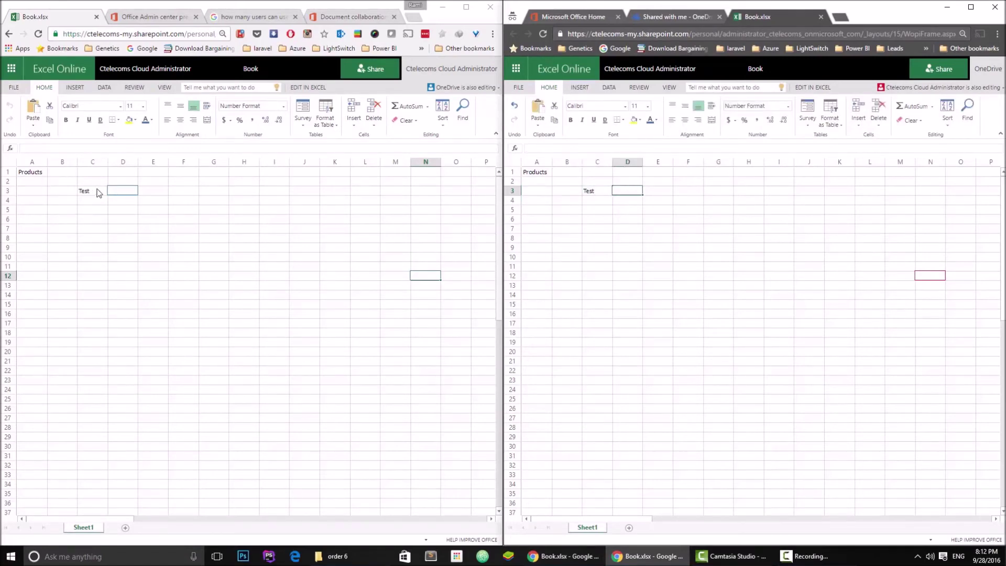
click(126, 195)
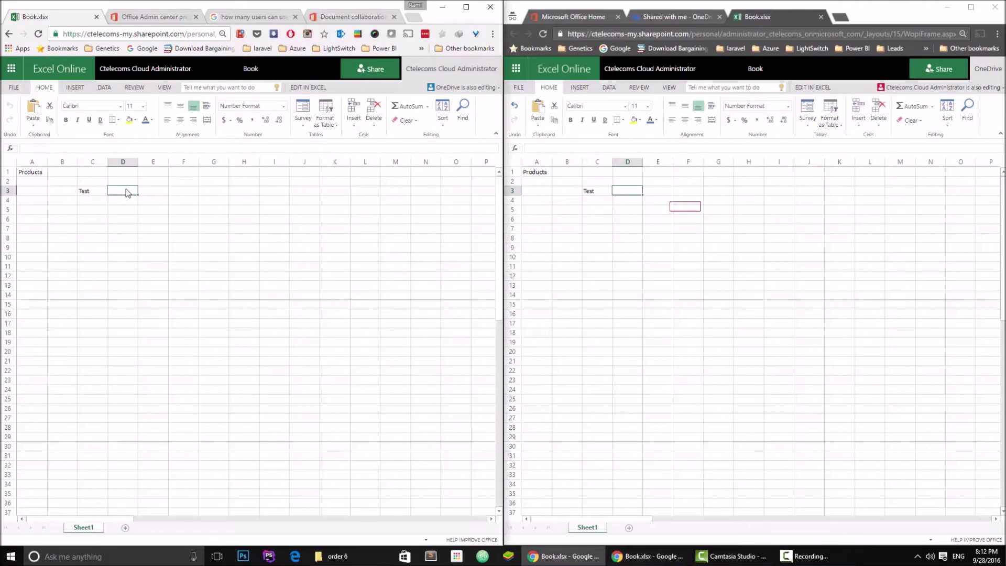
text(Test 2)
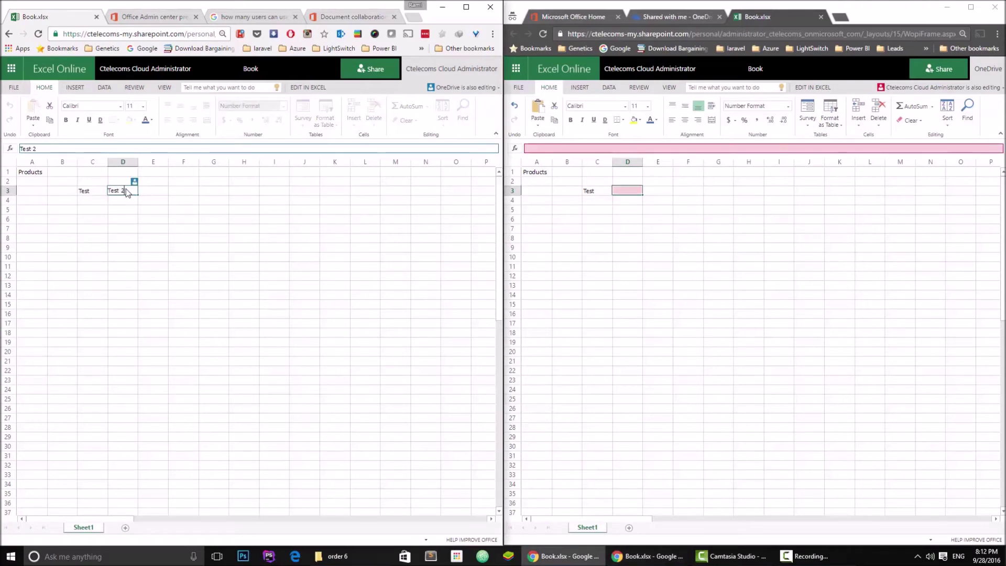
key(Tab)
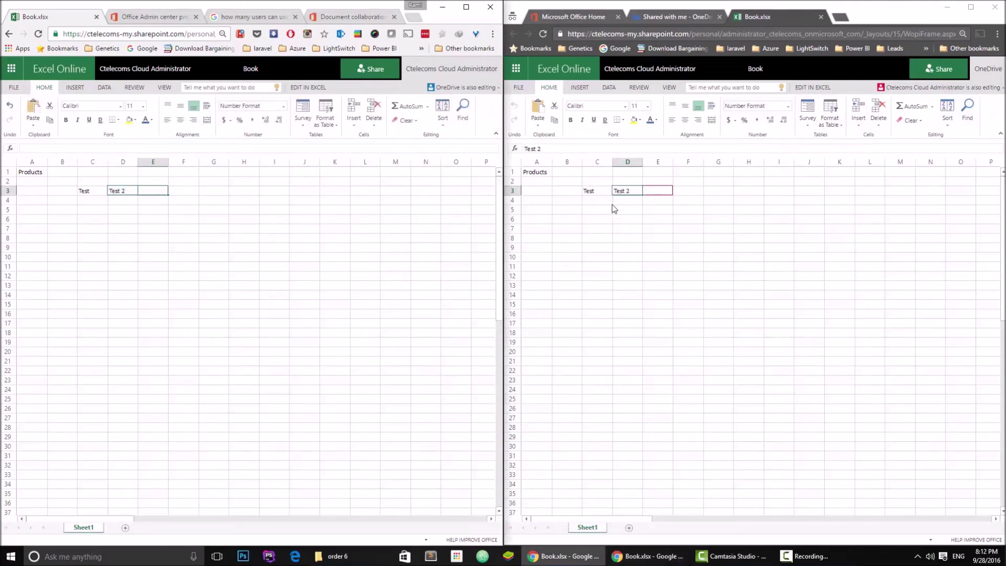
Enter Test3 in E3 from the right window, then select H9 on the left
click(658, 190)
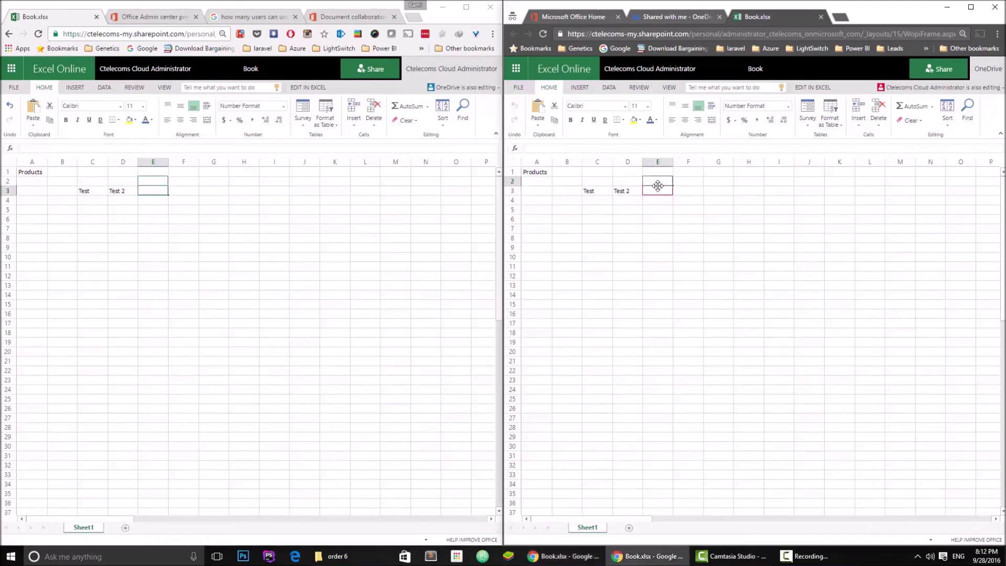
text(Test3)
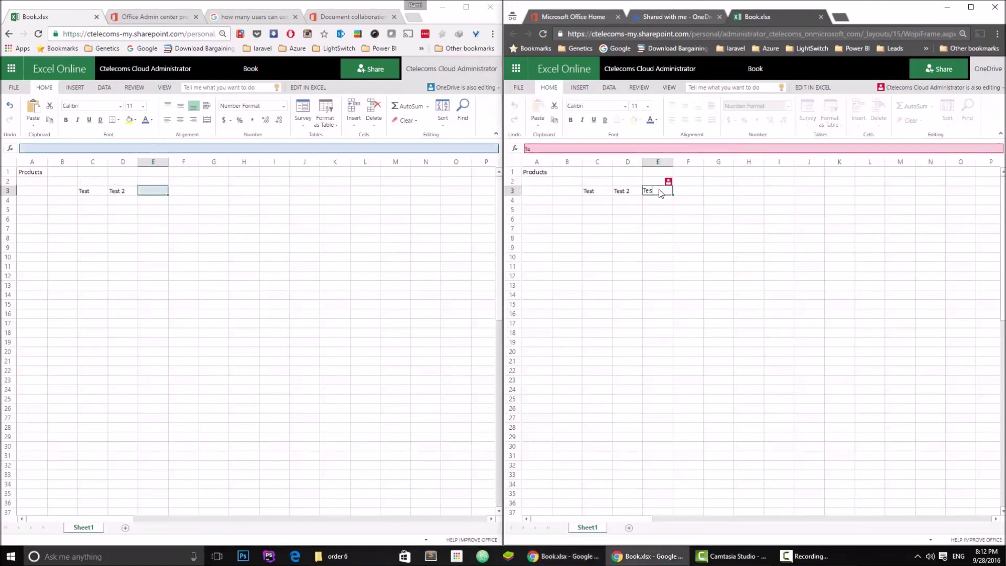
key(Tab)
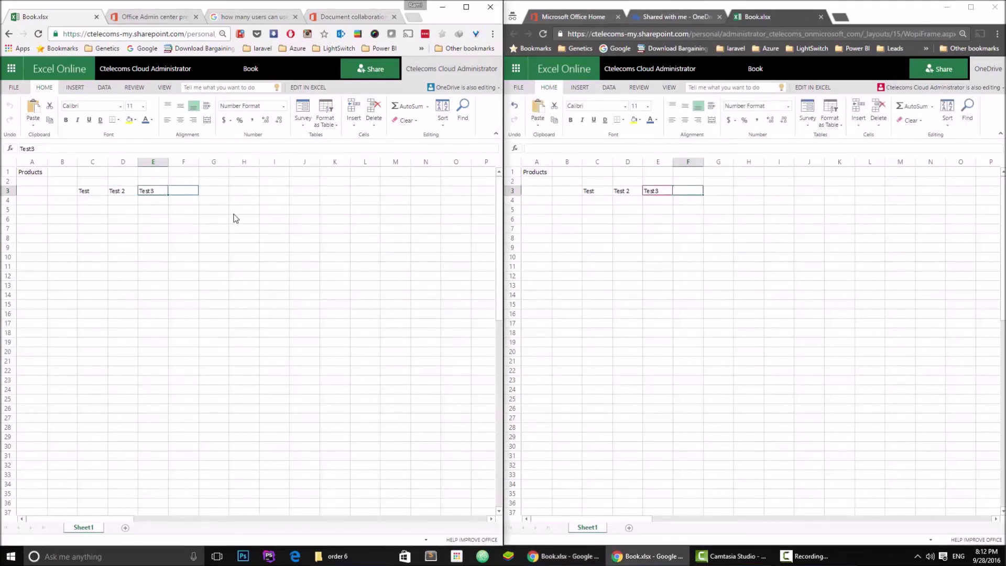
click(235, 209)
click(234, 248)
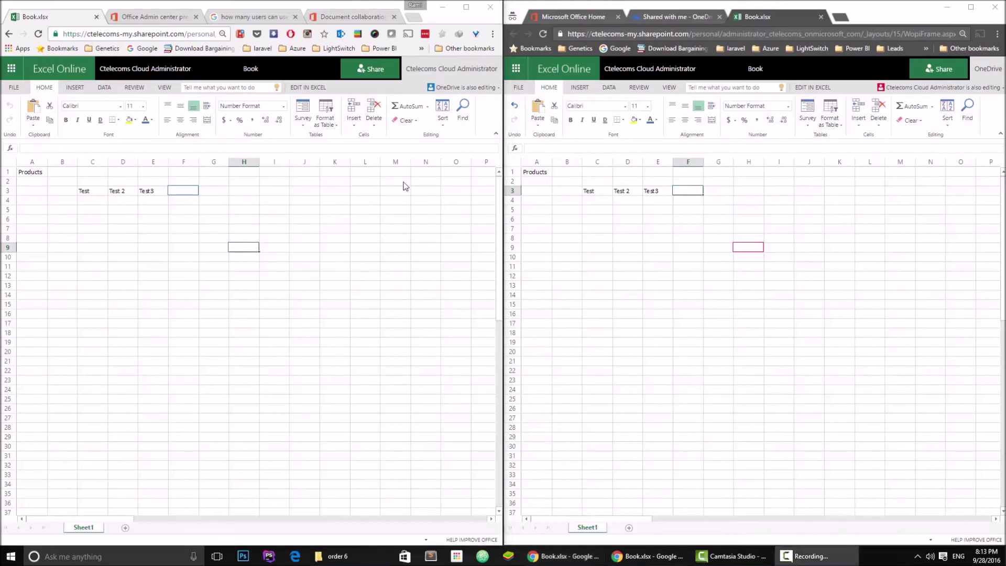
Select N5, L9, J7 and H6 in the left window to show its editor's position
click(415, 212)
click(367, 248)
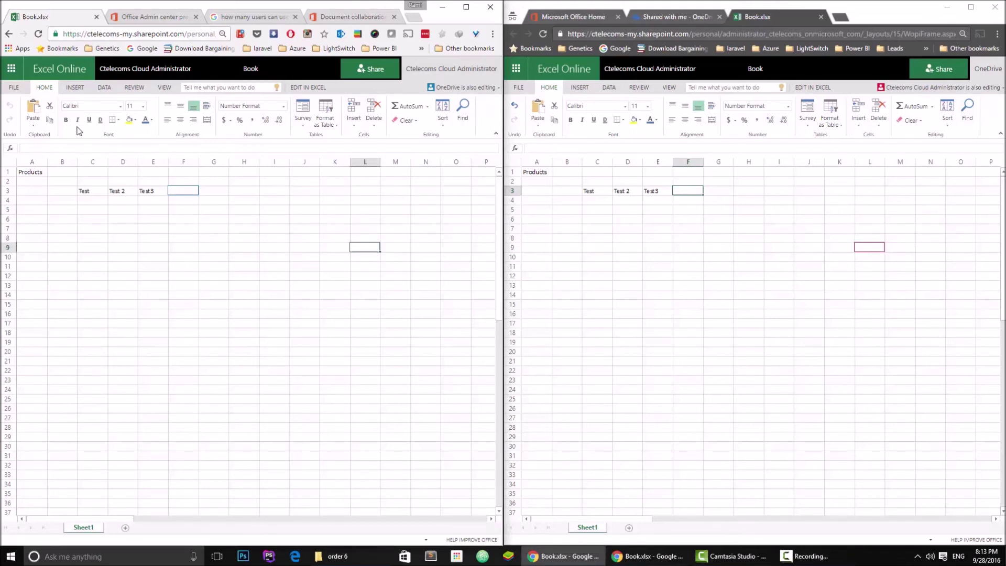
click(8, 69)
click(303, 225)
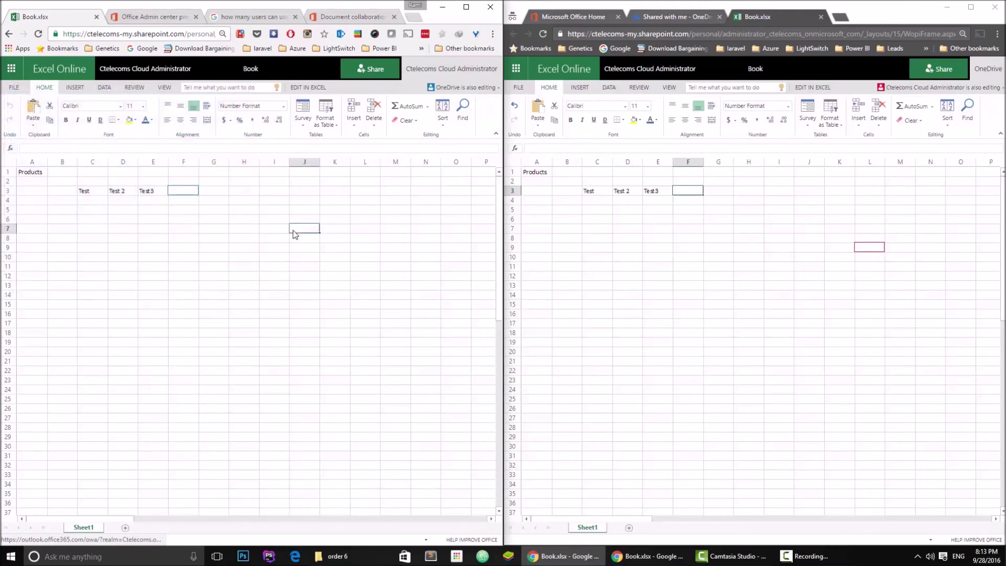
click(242, 221)
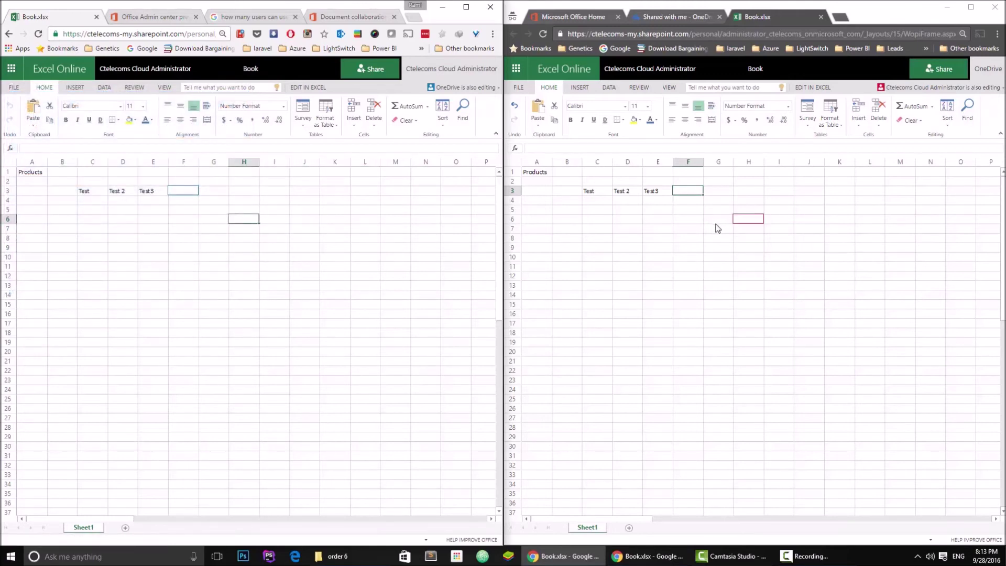
Select D5 and C6 in the right window, then show the Office 365 app list on the left
click(621, 212)
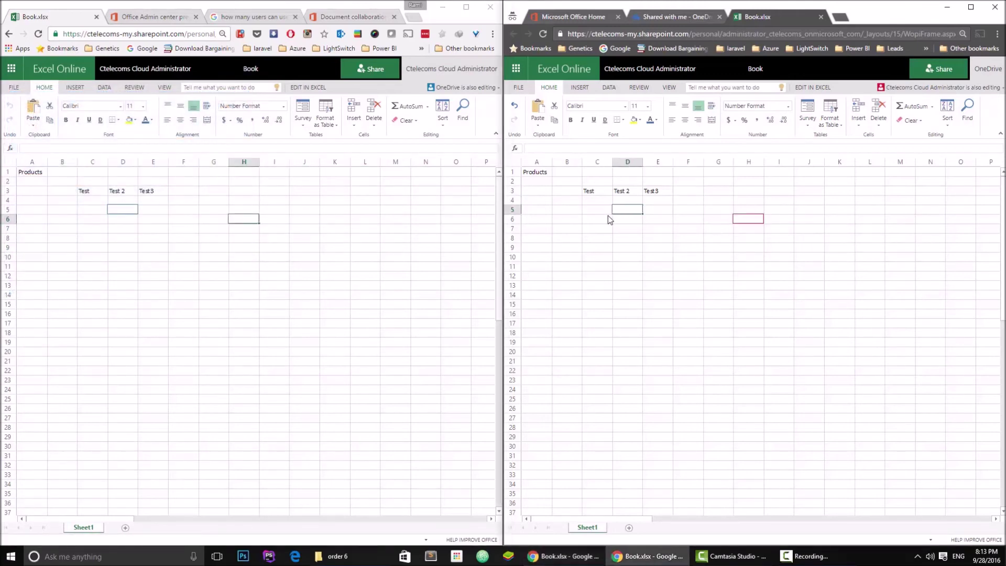
click(608, 216)
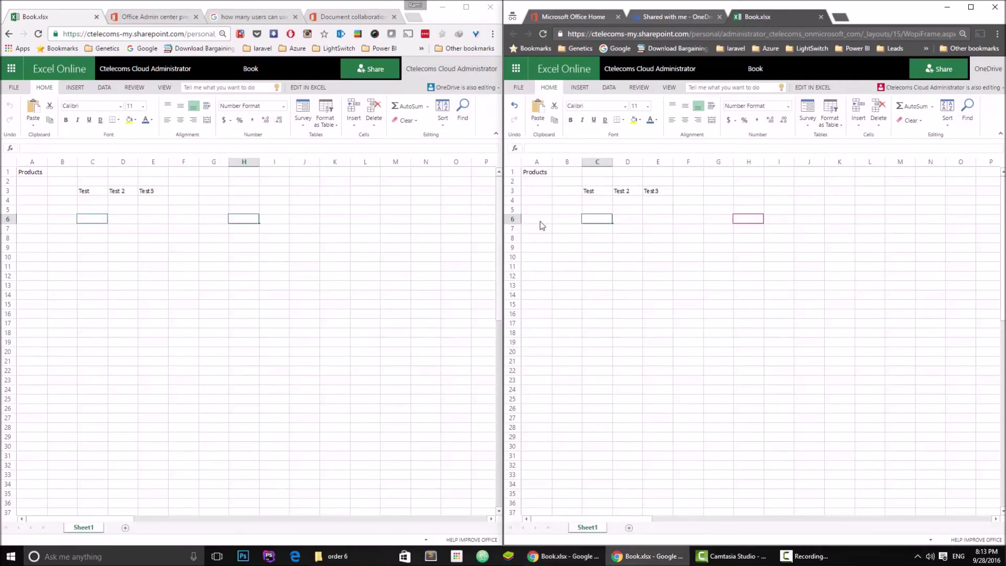
click(11, 74)
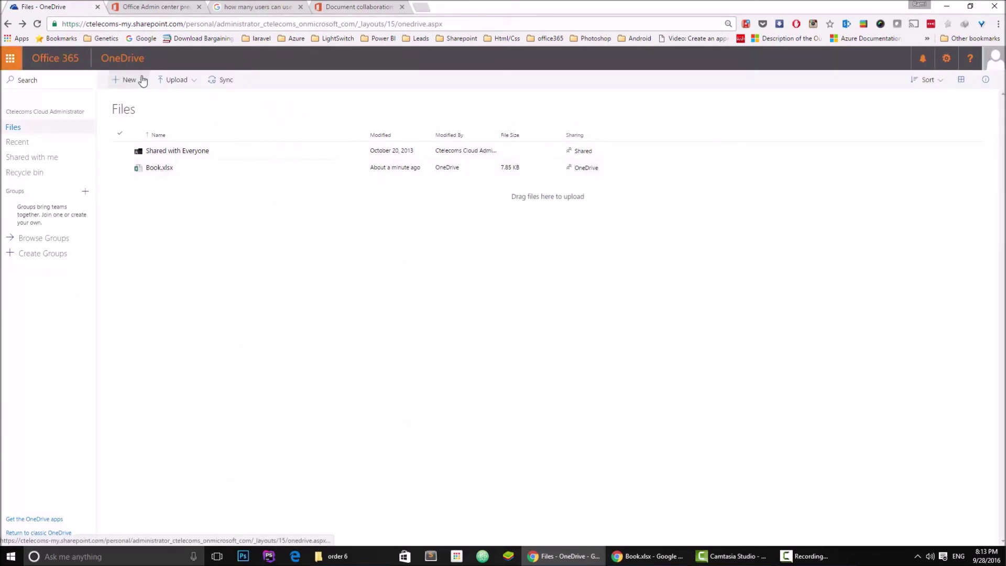
Look over the New item menu on the OneDrive Files page, then dismiss it without creating anything
click(142, 80)
click(150, 138)
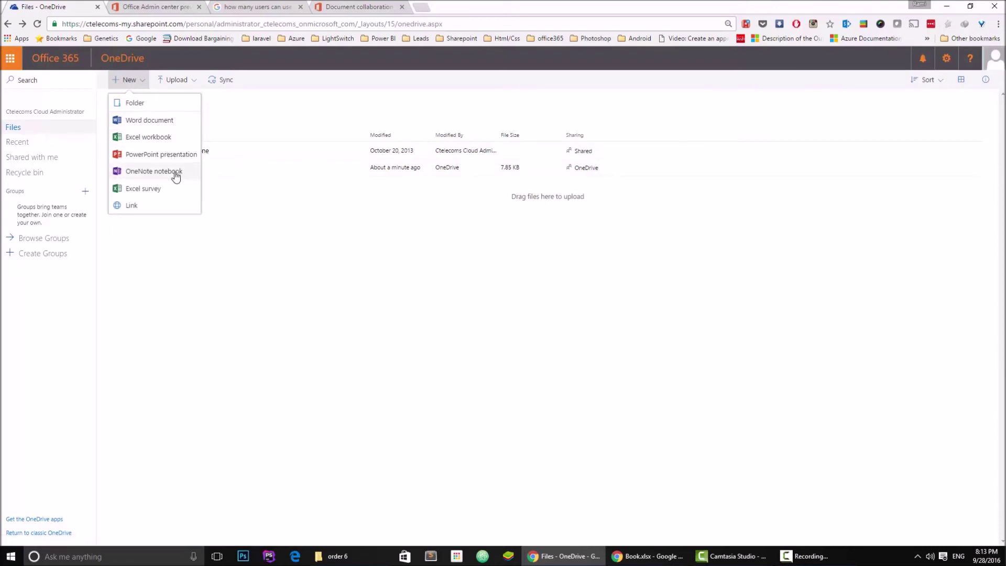
click(212, 297)
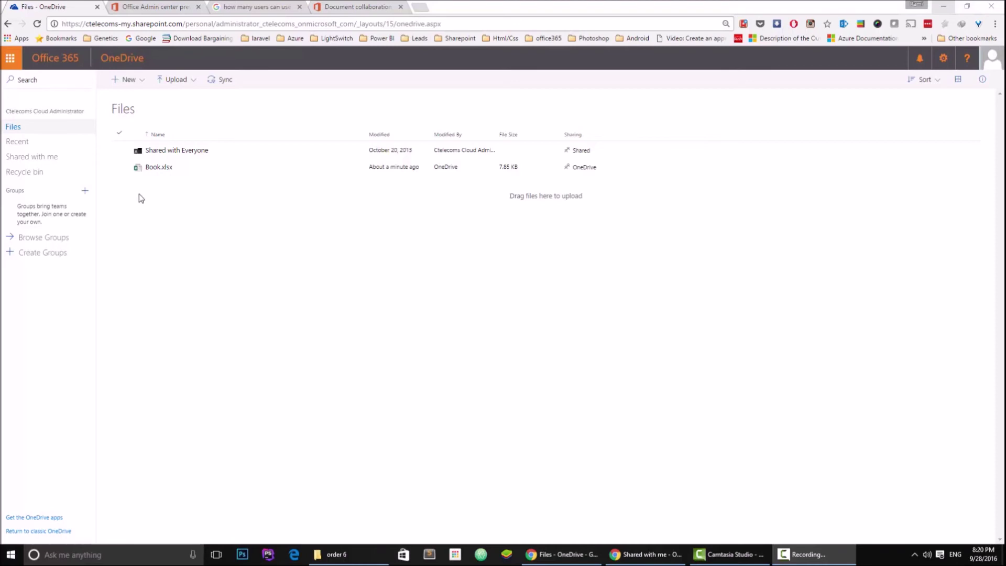
Show the version history of Book.xlsx, listing versions 1.0, 2.0 and 3.0
click(120, 168)
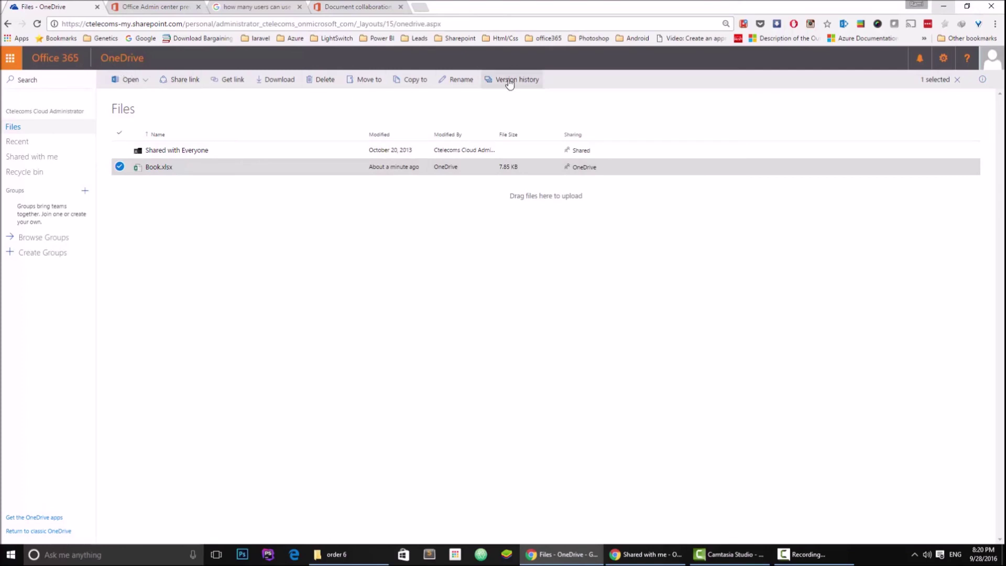
click(516, 87)
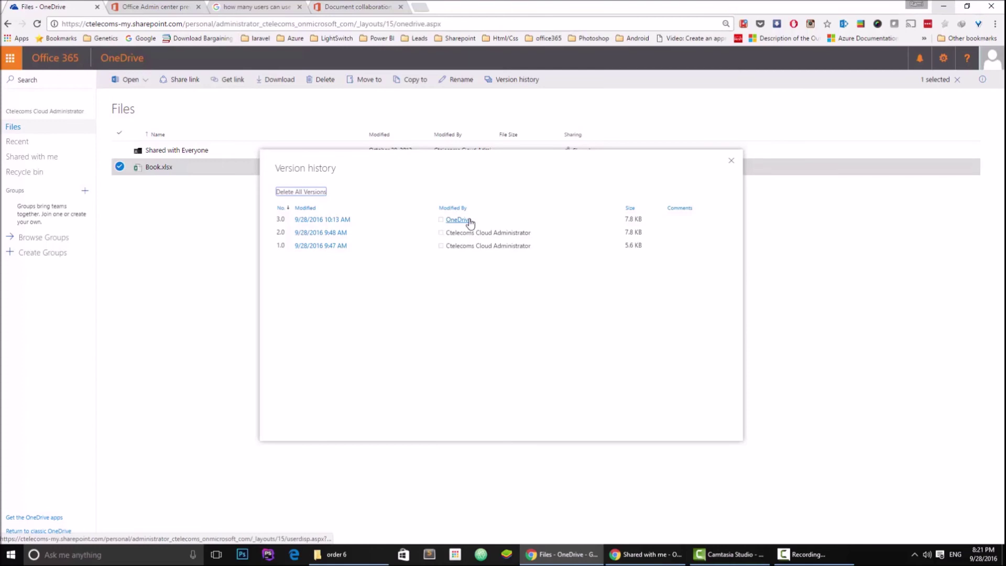
mouse_move(304, 220)
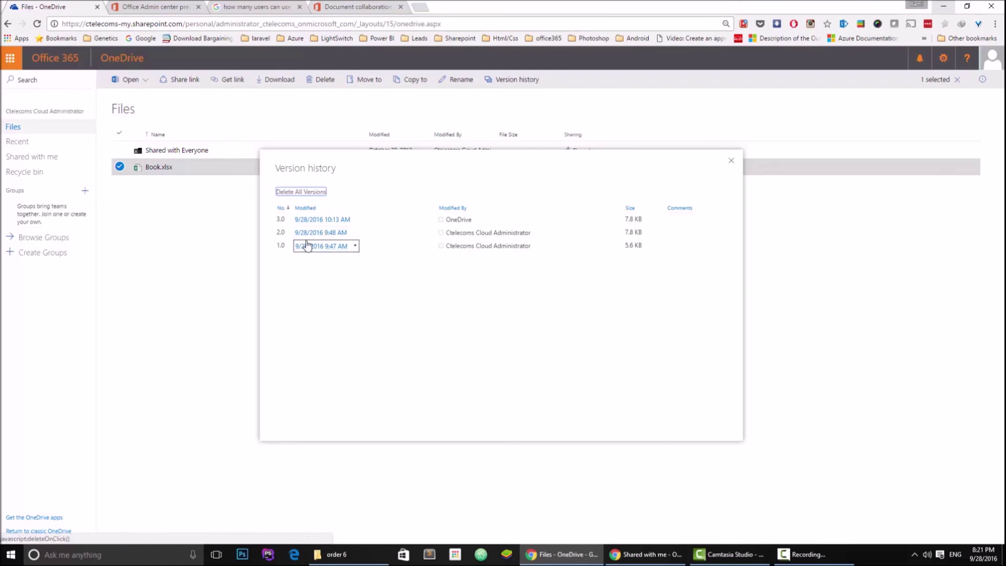
Restore Book.xlsx to its 5.6 KB version 1.0 and confirm replacing the current version
click(355, 246)
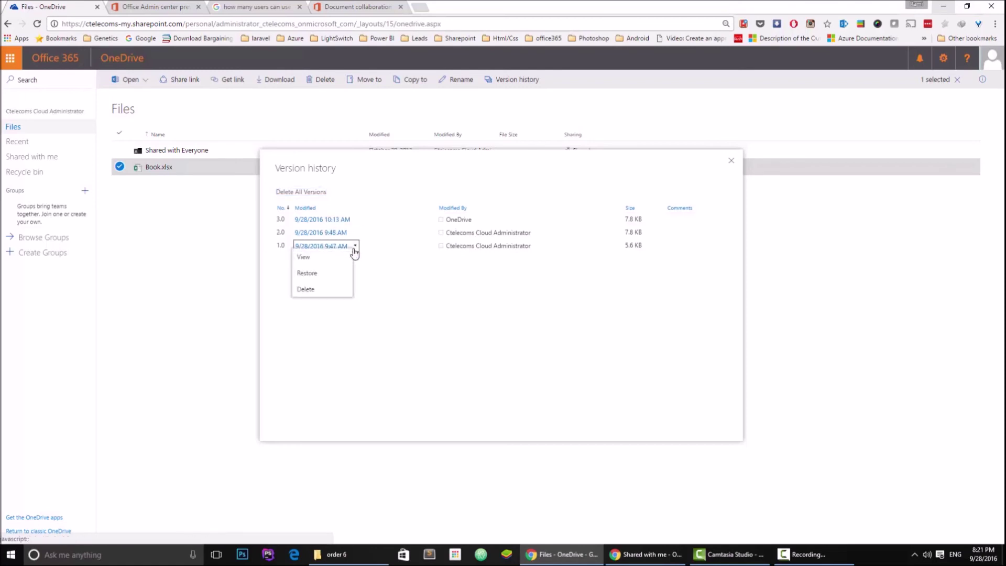
click(342, 274)
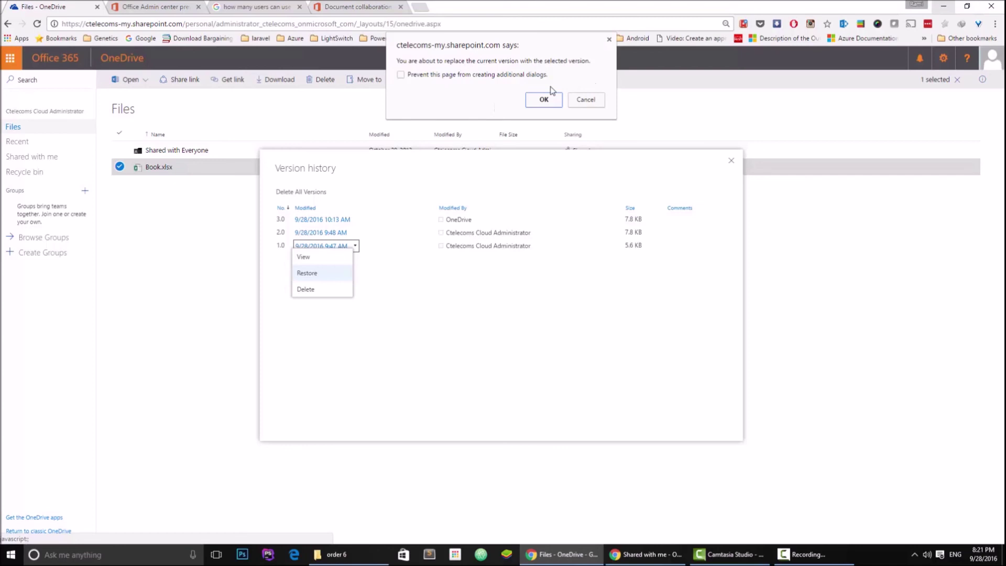
click(545, 105)
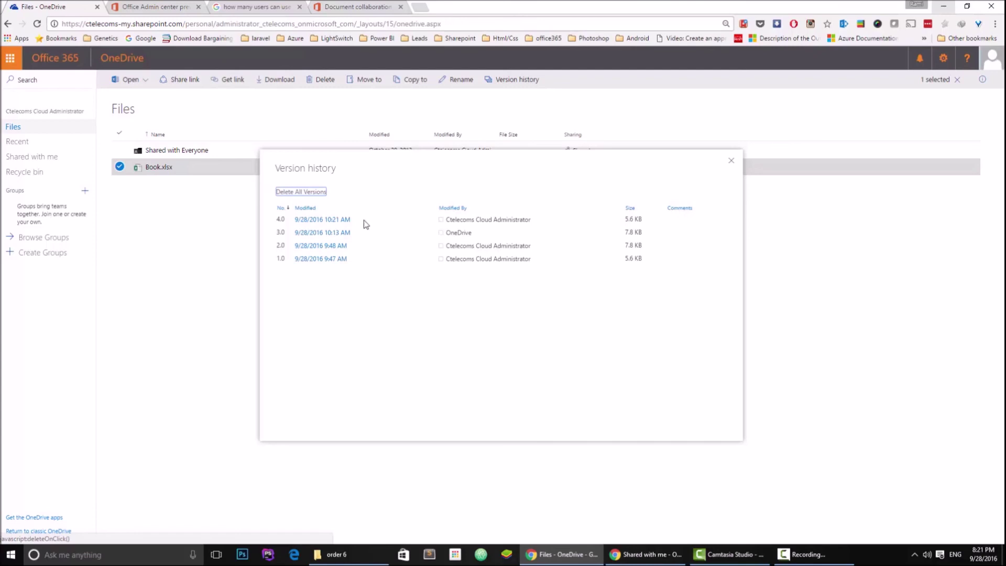
mouse_move(347, 222)
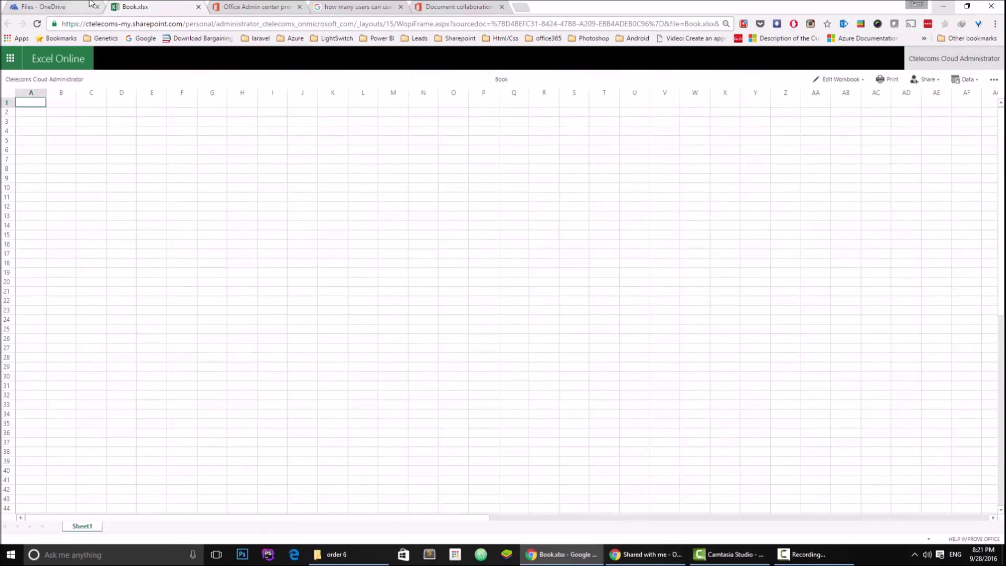
Check cells G4 and E1 in the restored Book.xlsx are empty, then go back to the OneDrive Files list
click(73, 7)
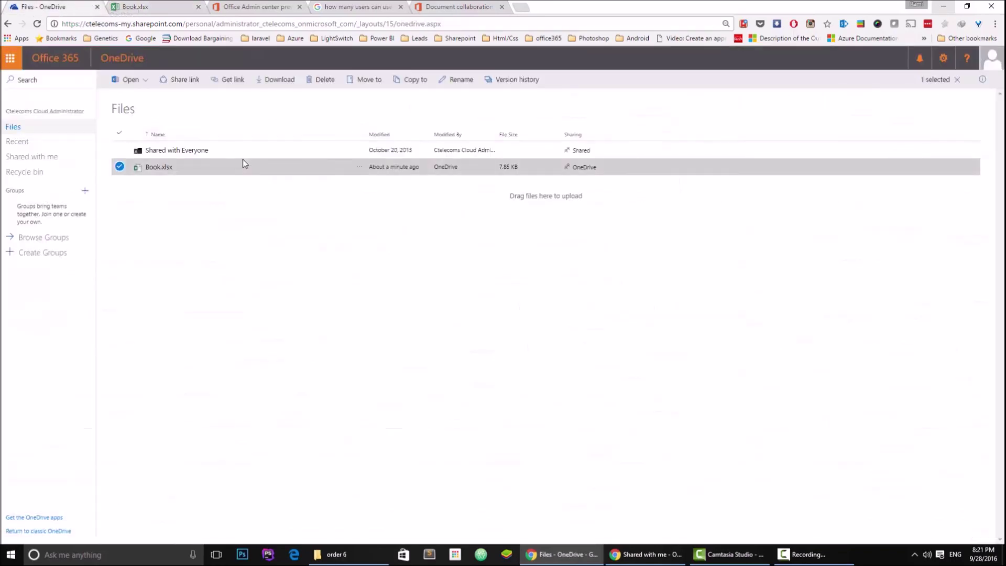
key(ctrl+Tab)
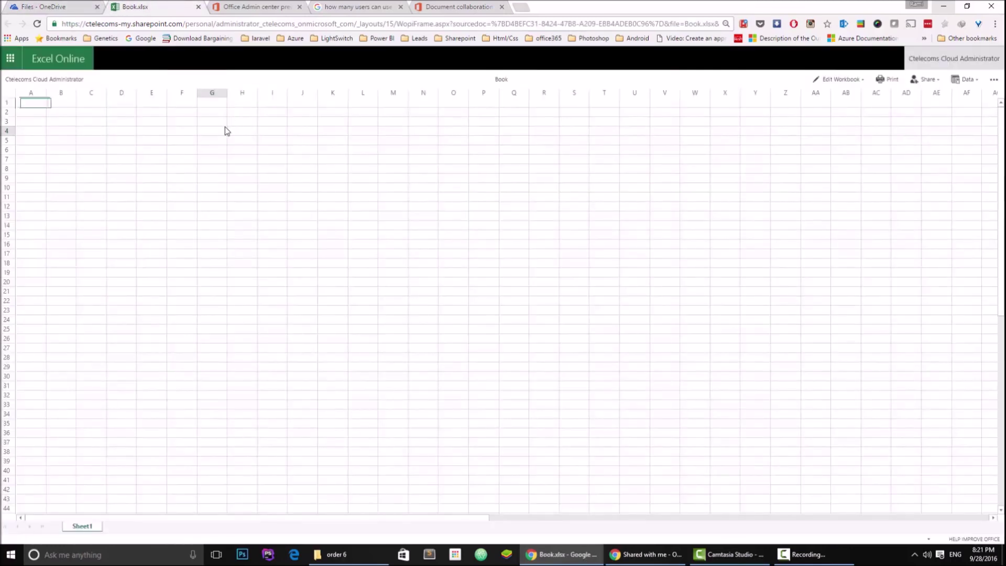
click(227, 130)
click(166, 105)
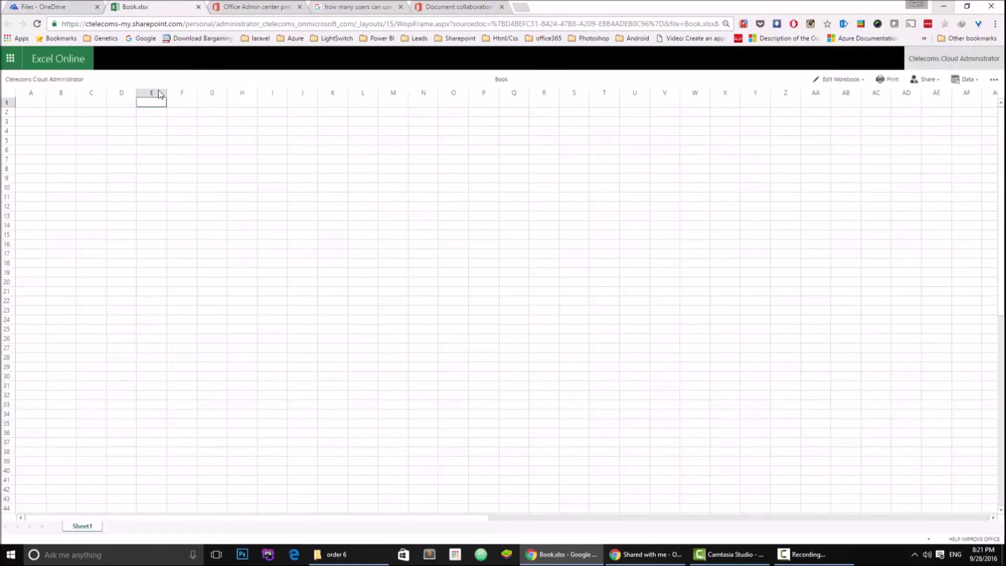
click(78, 7)
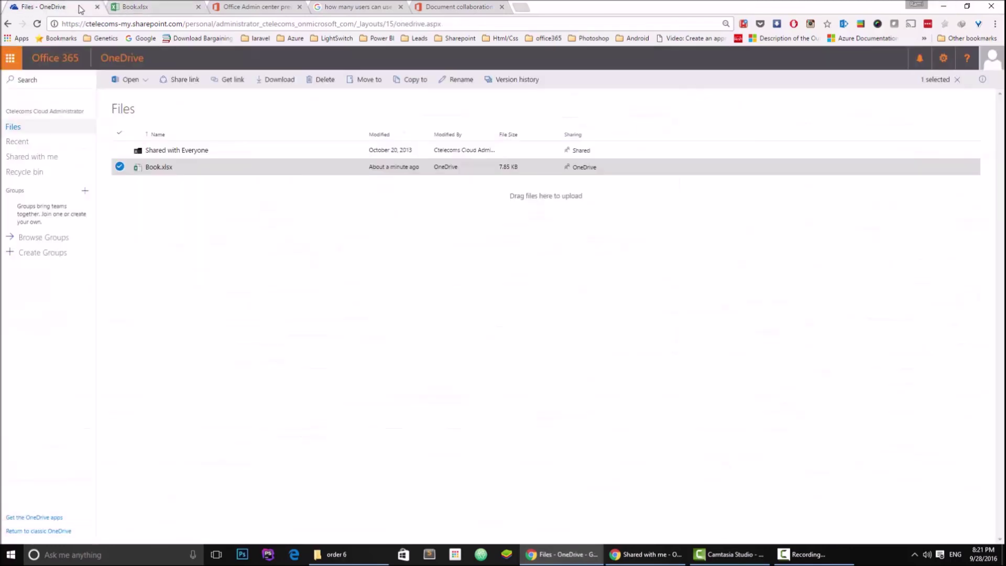